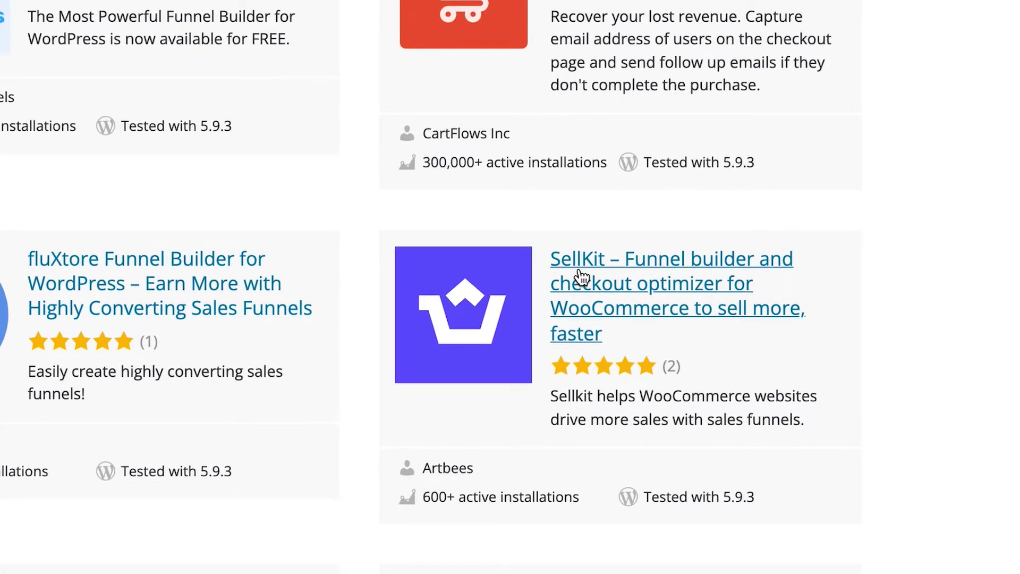
Step: View the SellKit plugin page on WordPress.org, then start and cancel its download
{"action": "left_click", "coordinate": [582, 276]}
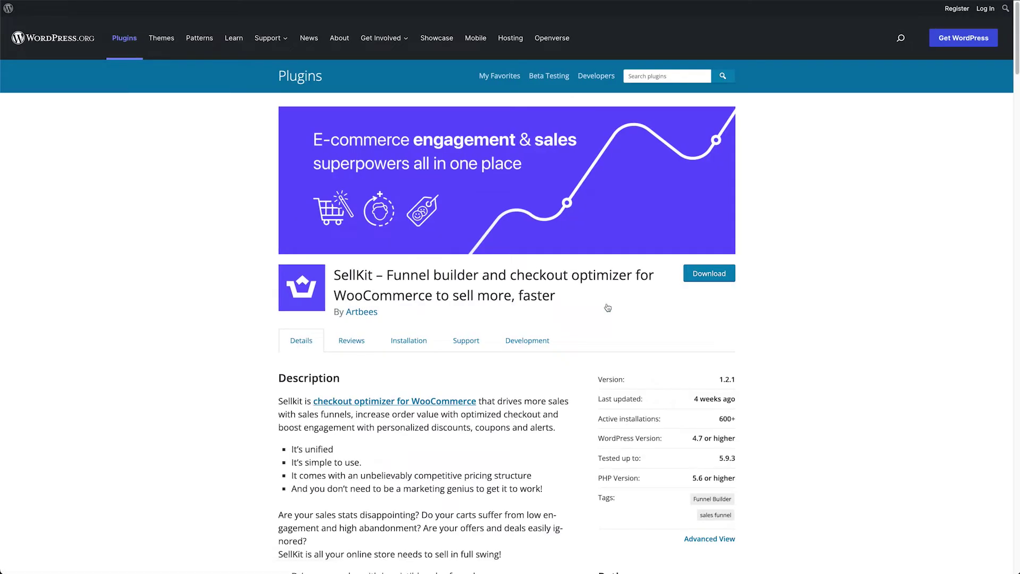
{"action": "scroll", "coordinate": [609, 313], "scroll_direction": "down", "scroll_amount": 5}
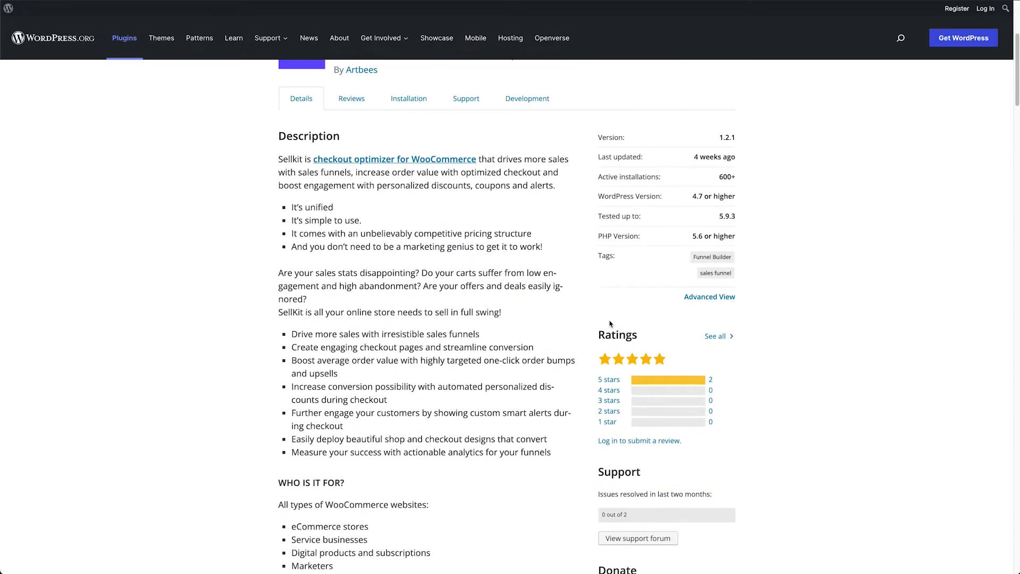
{"action": "scroll", "coordinate": [610, 324], "scroll_direction": "up", "scroll_amount": 2}
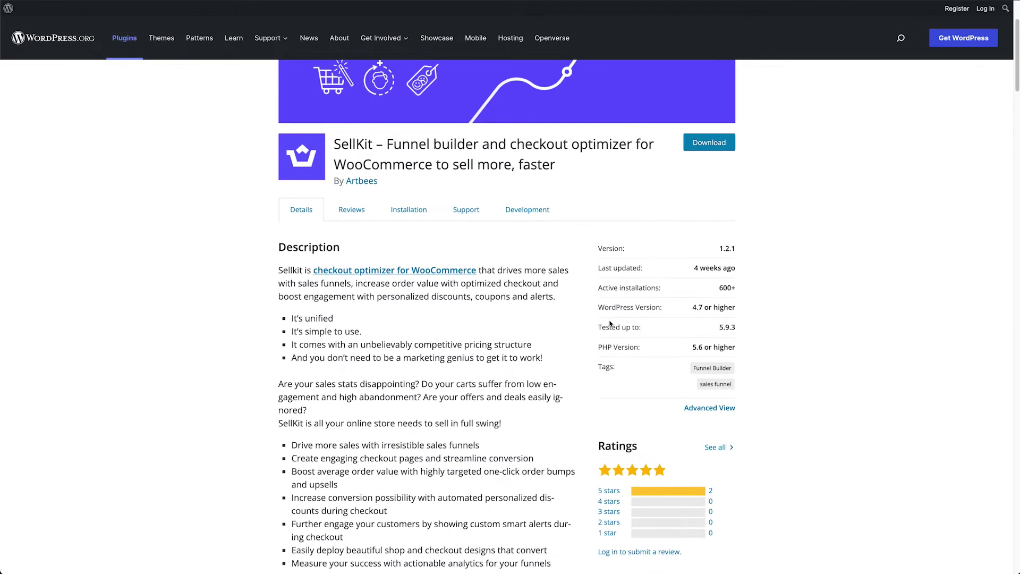
{"action": "left_click", "coordinate": [711, 144]}
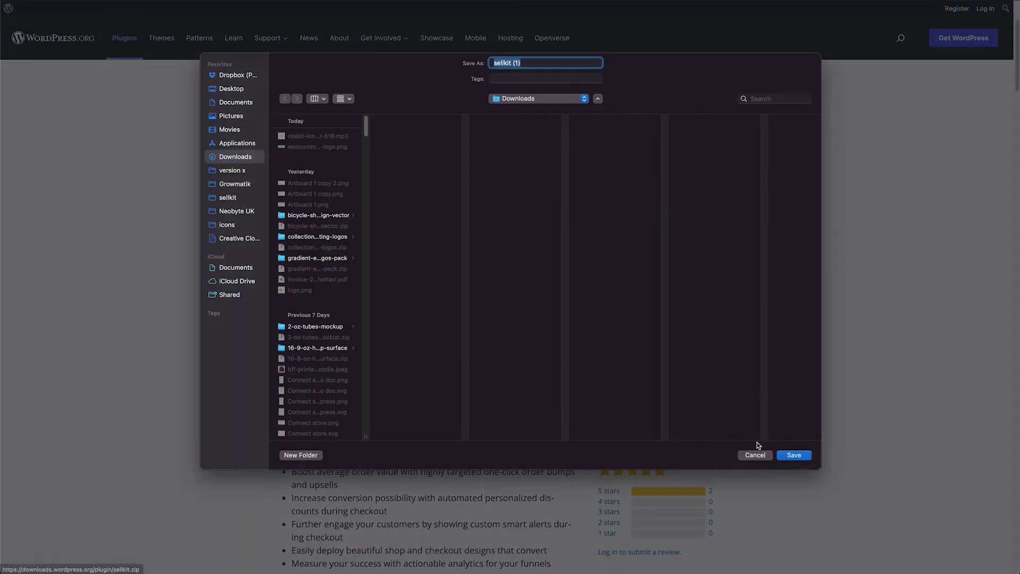
{"action": "left_click", "coordinate": [758, 456]}
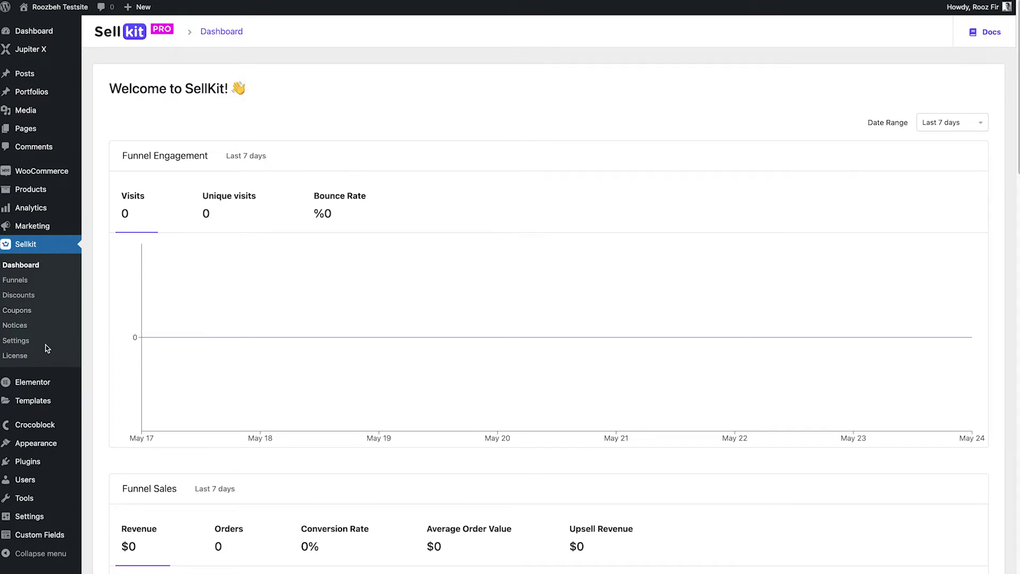
Step: Open SellKit's Notices page from the admin sidebar
{"action": "left_click", "coordinate": [16, 326]}
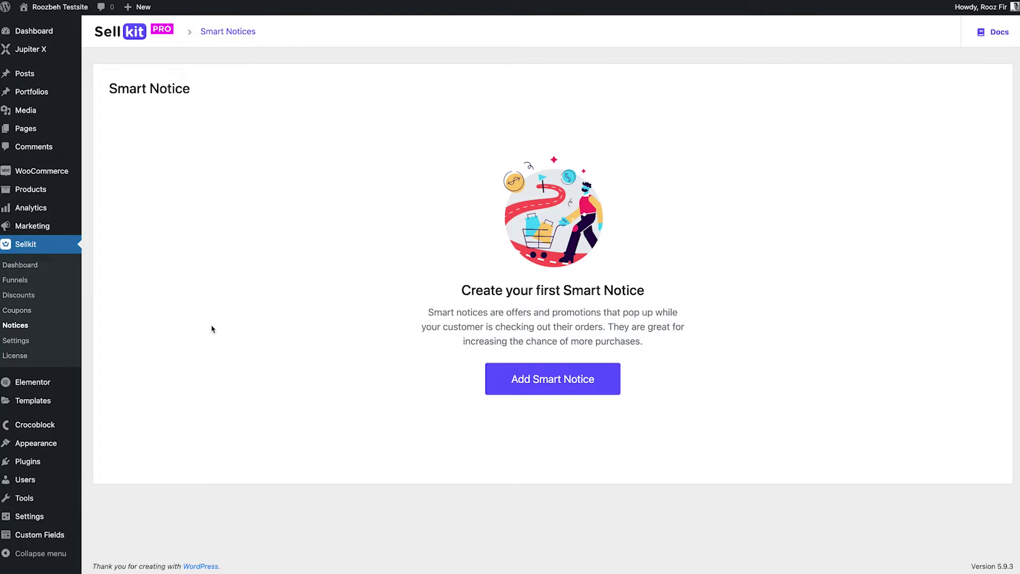
Step: Add a new smart notice named 'cart subtotal promotion'
{"action": "left_click", "coordinate": [537, 392]}
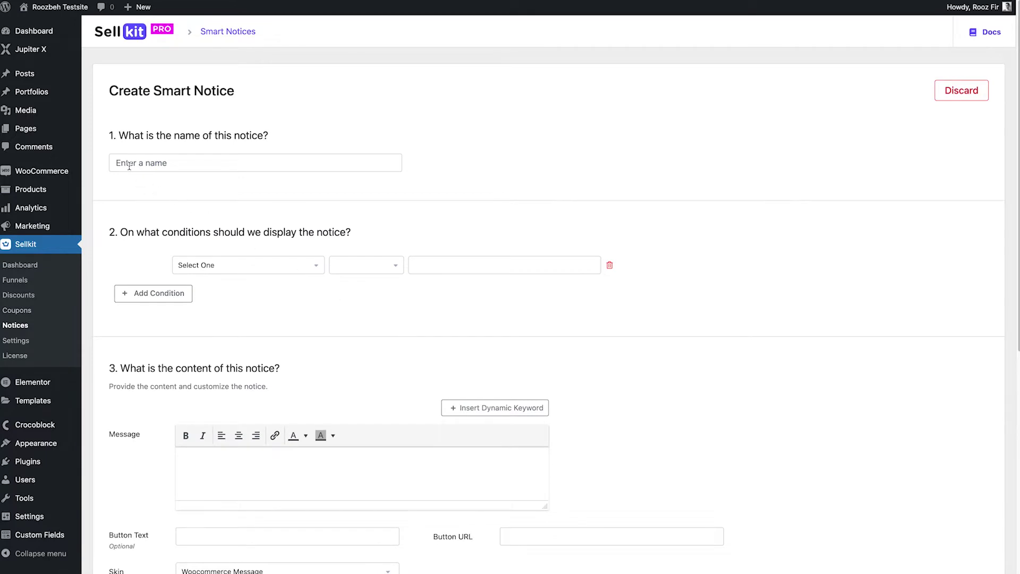
{"action": "left_click", "coordinate": [129, 166]}
{"action": "type", "text": "cart subtotal"}
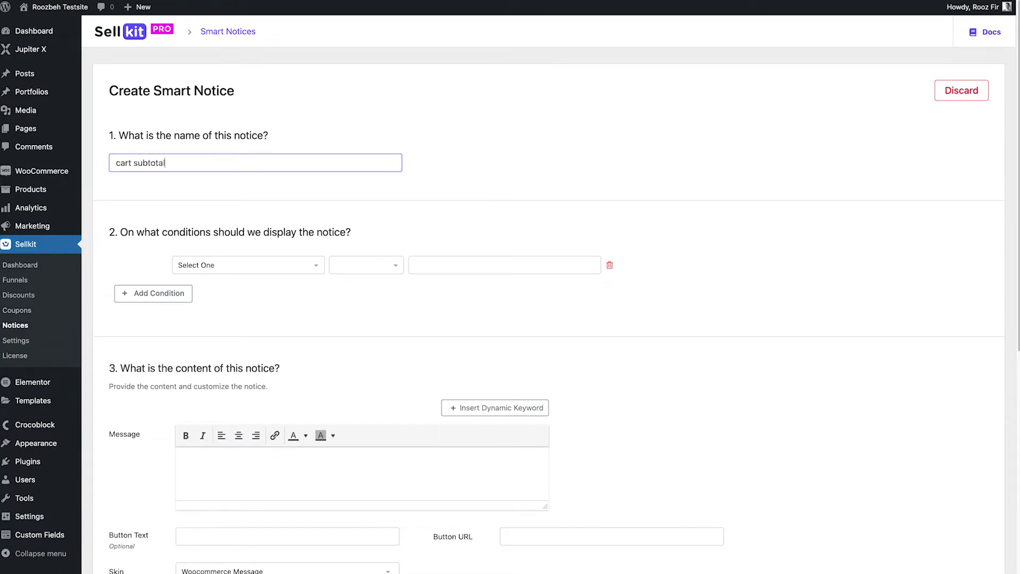
{"action": "type", "text": " promotion"}
{"action": "scroll", "coordinate": [147, 244], "scroll_direction": "down", "scroll_amount": 3}
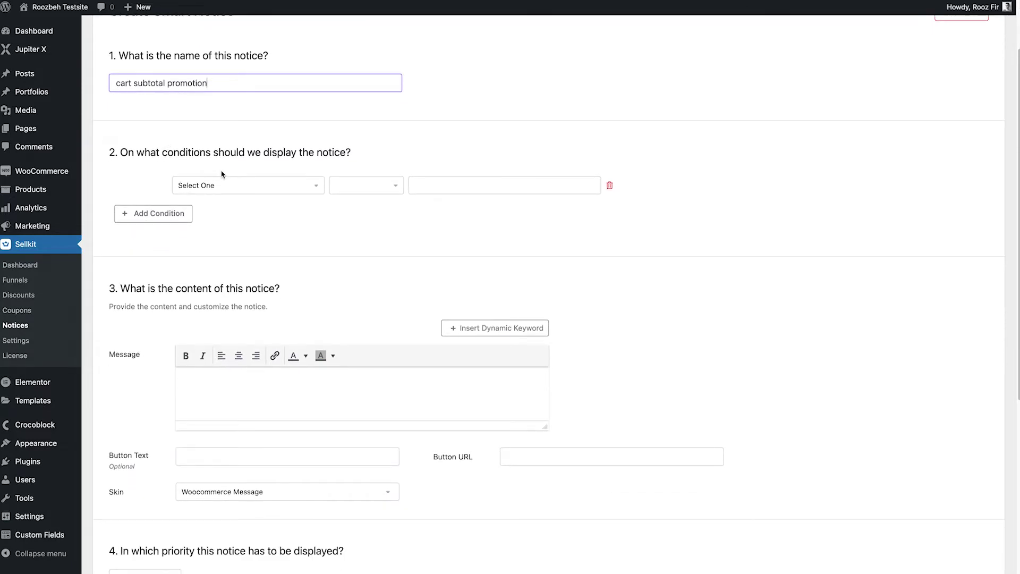
{"action": "left_click", "coordinate": [245, 184]}
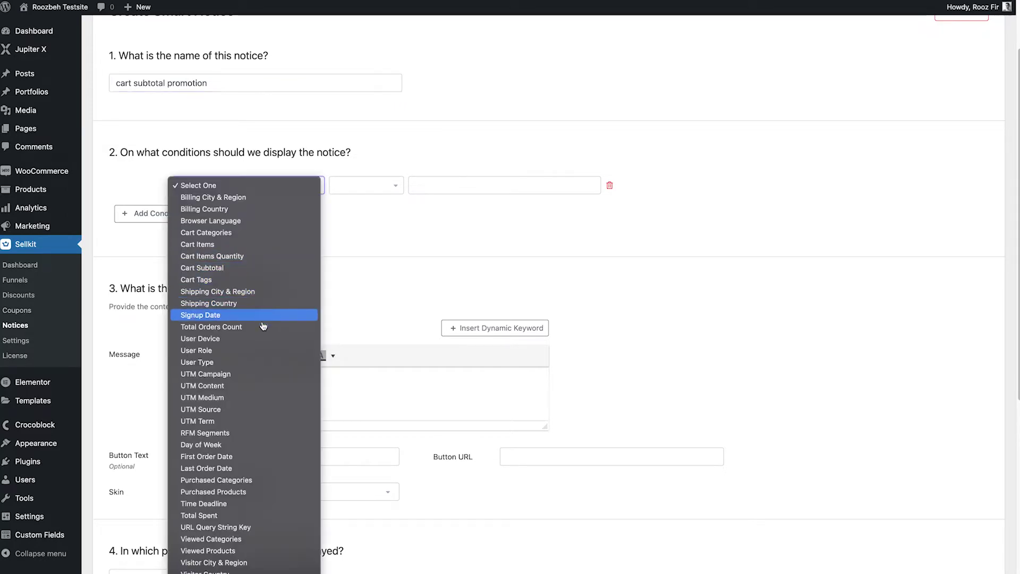
Step: Set the condition to Cart Subtotal threshold range with threshold 0 and target 30
{"action": "left_click", "coordinate": [246, 269]}
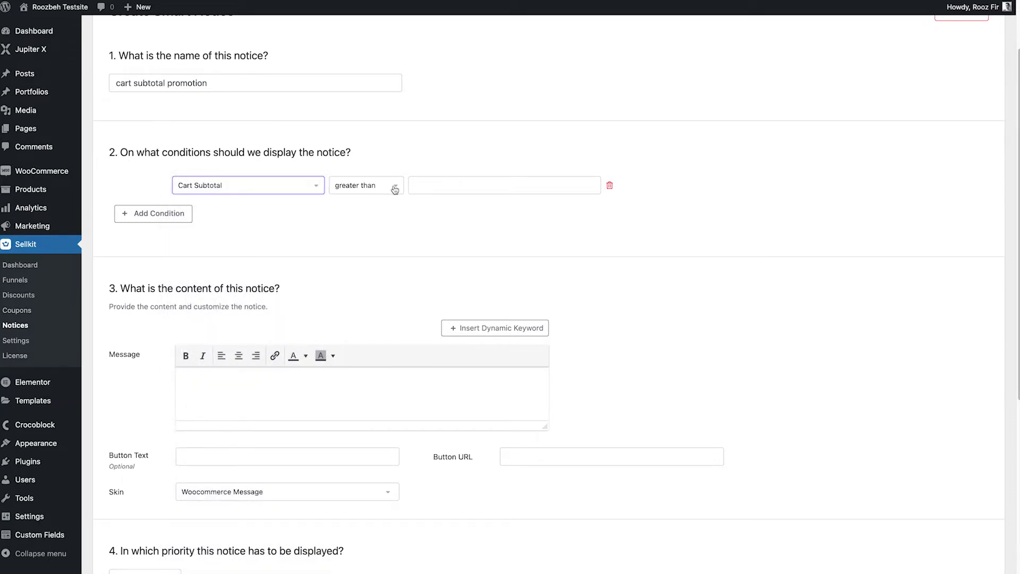
{"action": "left_click", "coordinate": [395, 189]}
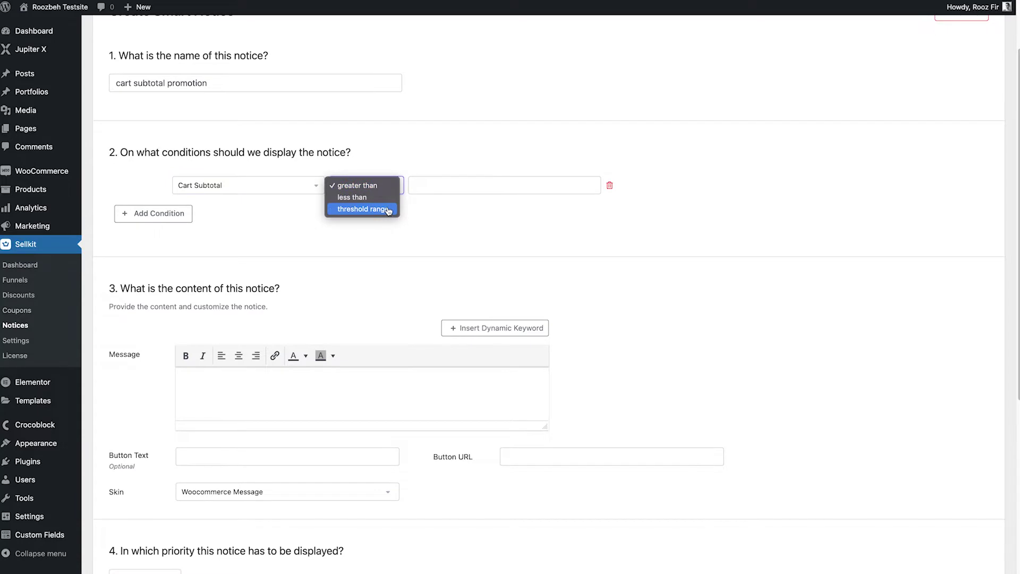
{"action": "left_click", "coordinate": [389, 209]}
{"action": "left_click", "coordinate": [531, 185]}
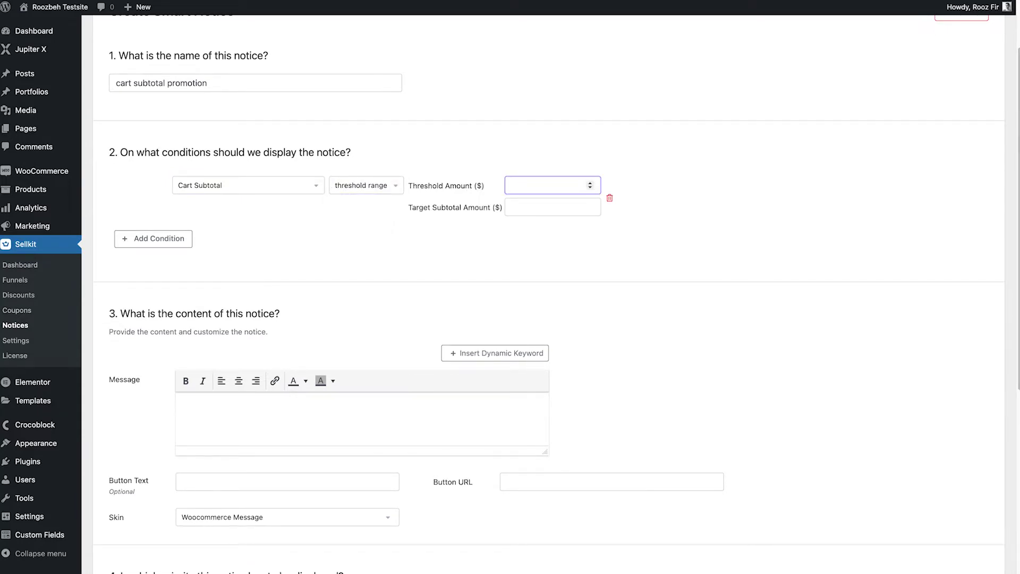
{"action": "type", "text": "0"}
{"action": "left_click", "coordinate": [524, 209]}
{"action": "type", "text": "30"}
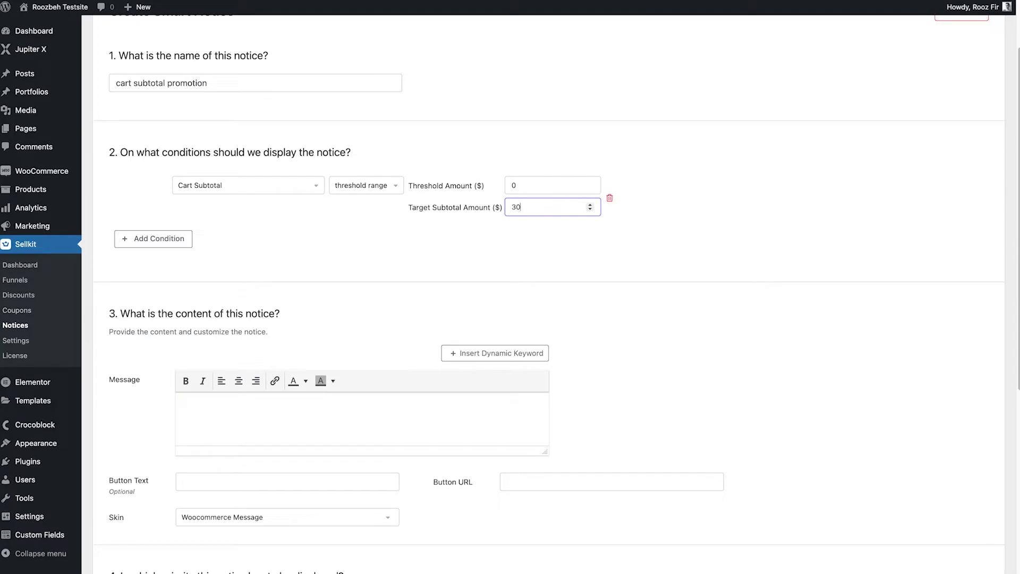
Step: Write 'Add more $[sellkit-remaining-subtotal-amount] to get 10% discount on your order!' as the message
{"action": "scroll", "coordinate": [523, 223], "scroll_direction": "down", "scroll_amount": 3}
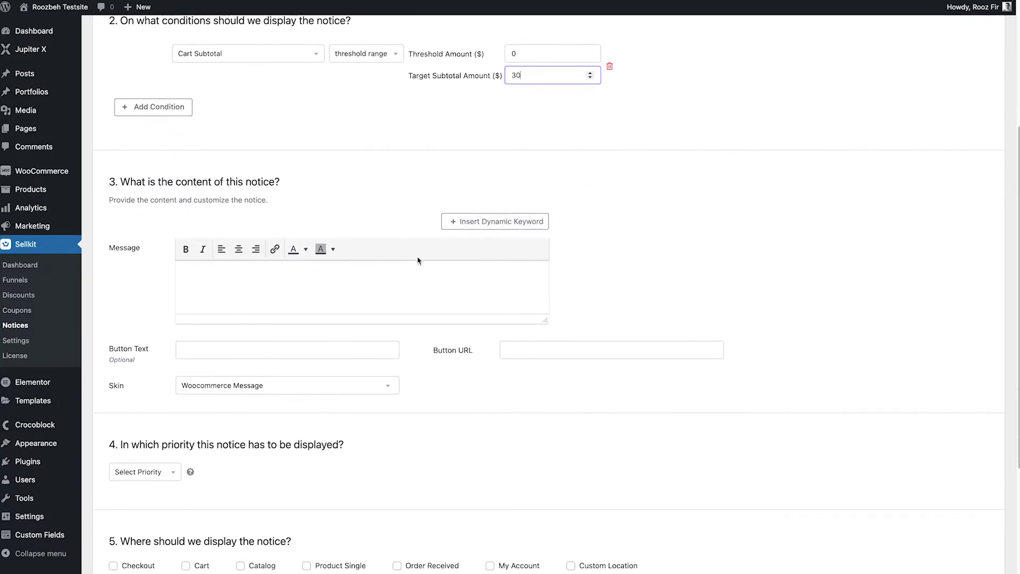
{"action": "left_click", "coordinate": [213, 281]}
{"action": "type", "text": "Add more to get 10% discount on your o"}
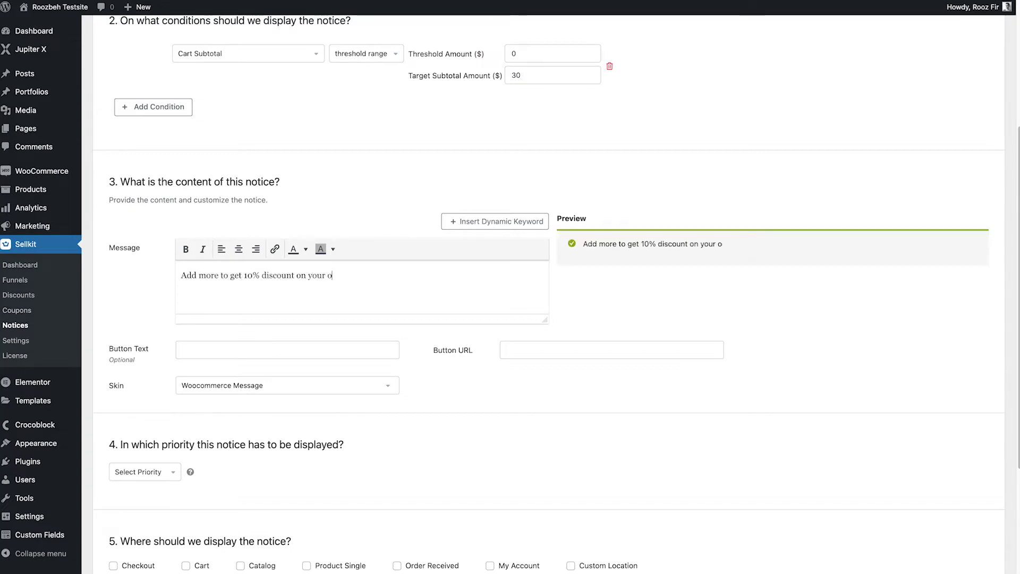
{"action": "type", "text": "rder!"}
{"action": "left_click", "coordinate": [524, 223]}
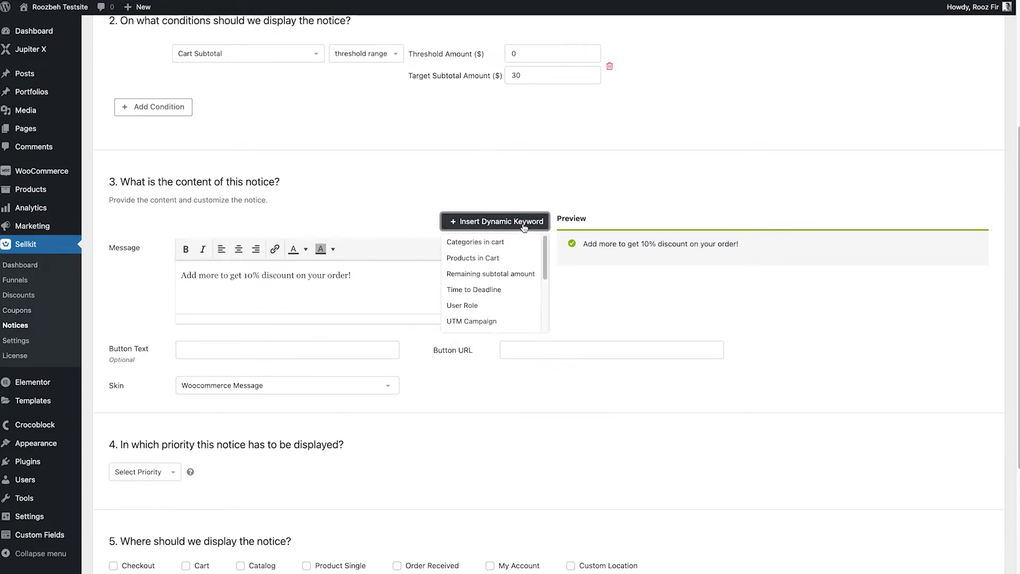
{"action": "left_click", "coordinate": [487, 275]}
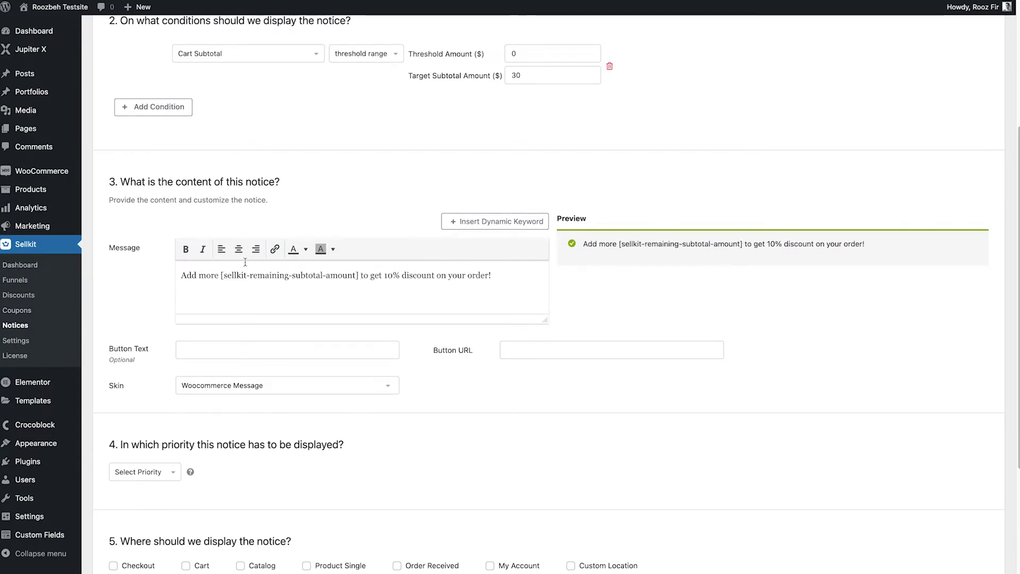
{"action": "left_click", "coordinate": [222, 276]}
{"action": "type", "text": "$"}
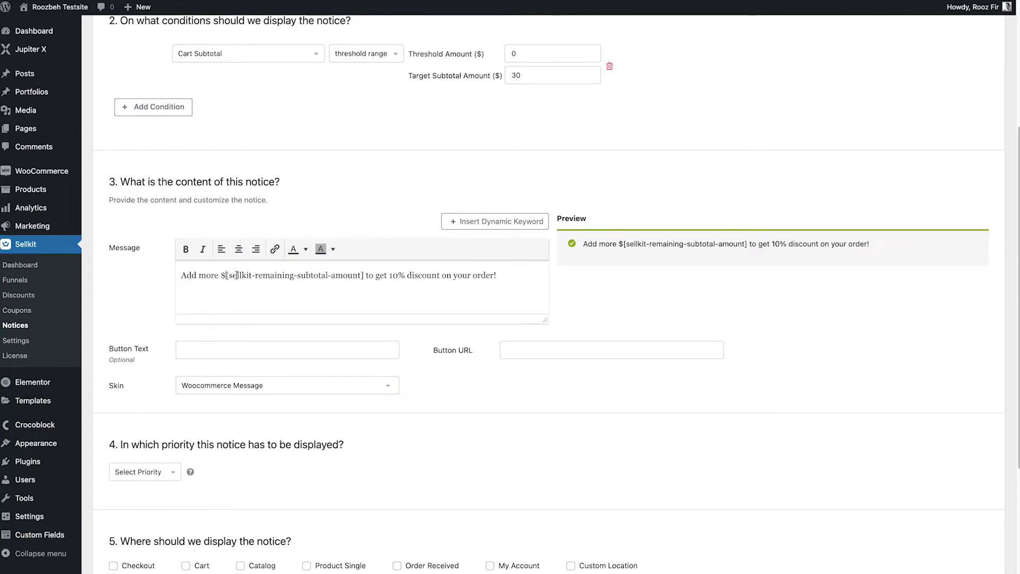
Step: Browse the dynamic keyword list again and close it without inserting anything
{"action": "scroll", "coordinate": [236, 274], "scroll_direction": "up", "scroll_amount": 1}
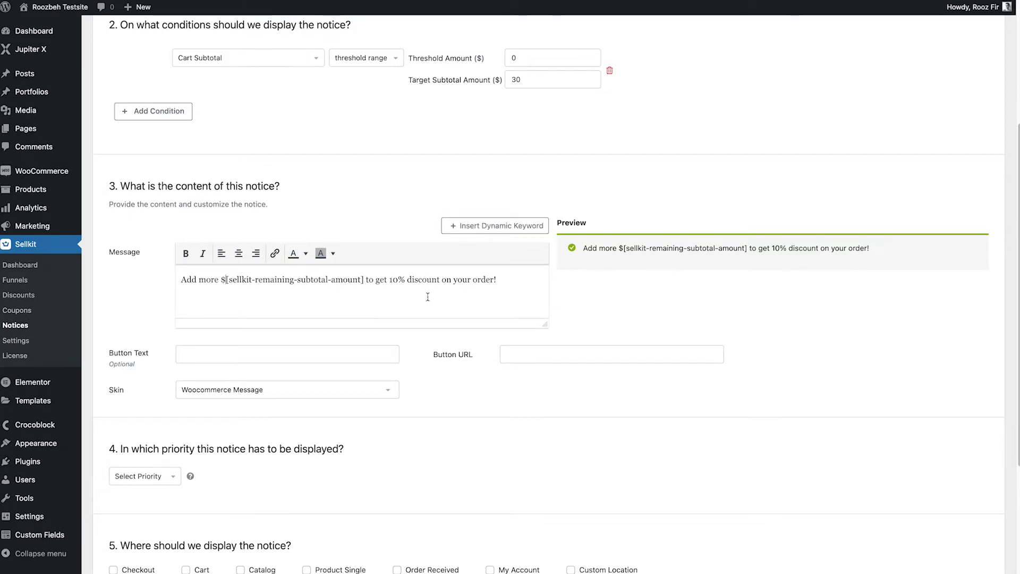
{"action": "left_click", "coordinate": [502, 228]}
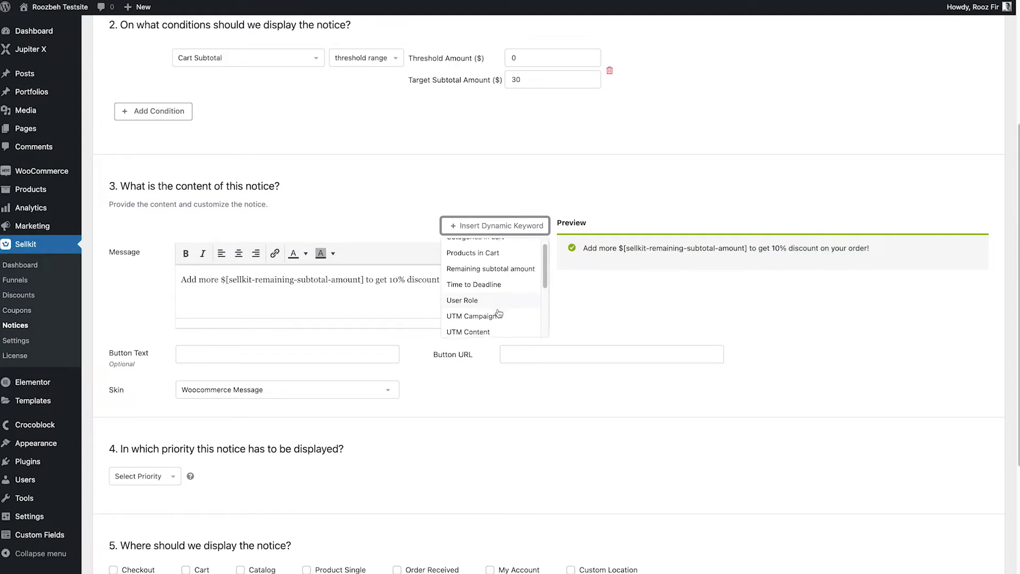
{"action": "scroll", "coordinate": [499, 314], "scroll_direction": "down", "scroll_amount": 1}
{"action": "scroll", "coordinate": [486, 298], "scroll_direction": "up", "scroll_amount": 1}
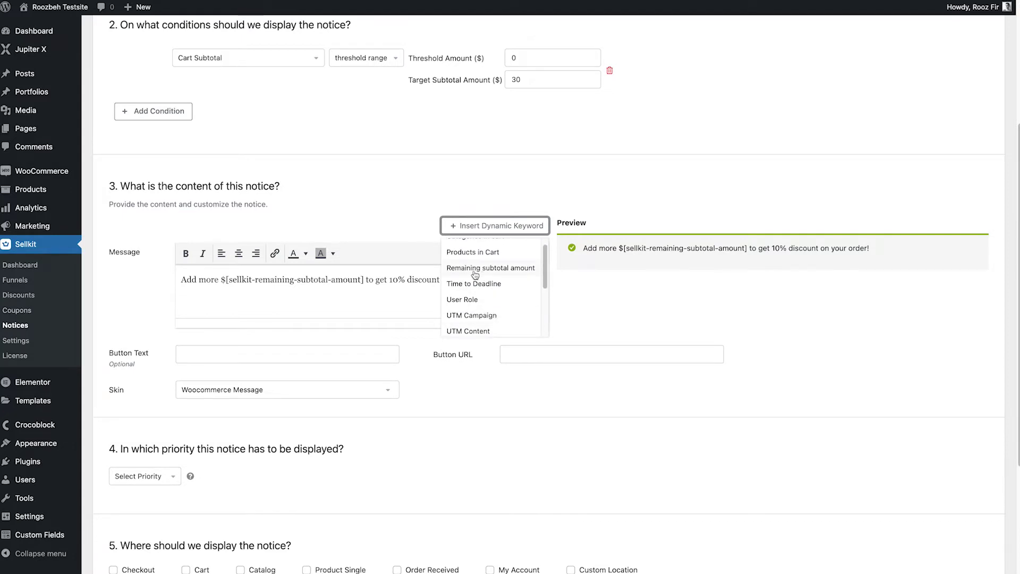
{"action": "left_click", "coordinate": [403, 235]}
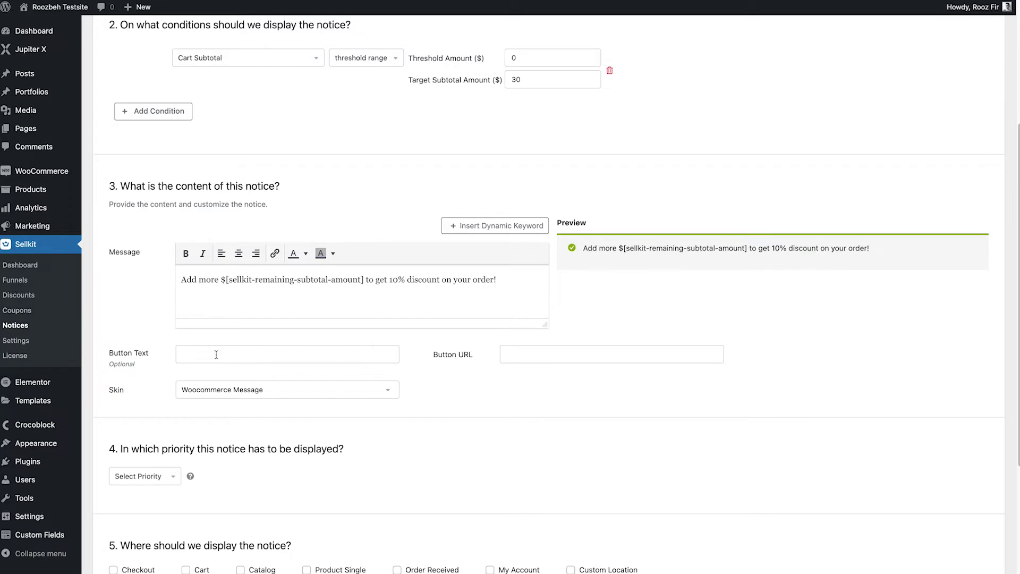
Step: Set the notice button text to 'Continue Shopping' and priority to 1
{"action": "scroll", "coordinate": [420, 404], "scroll_direction": "down", "scroll_amount": 2}
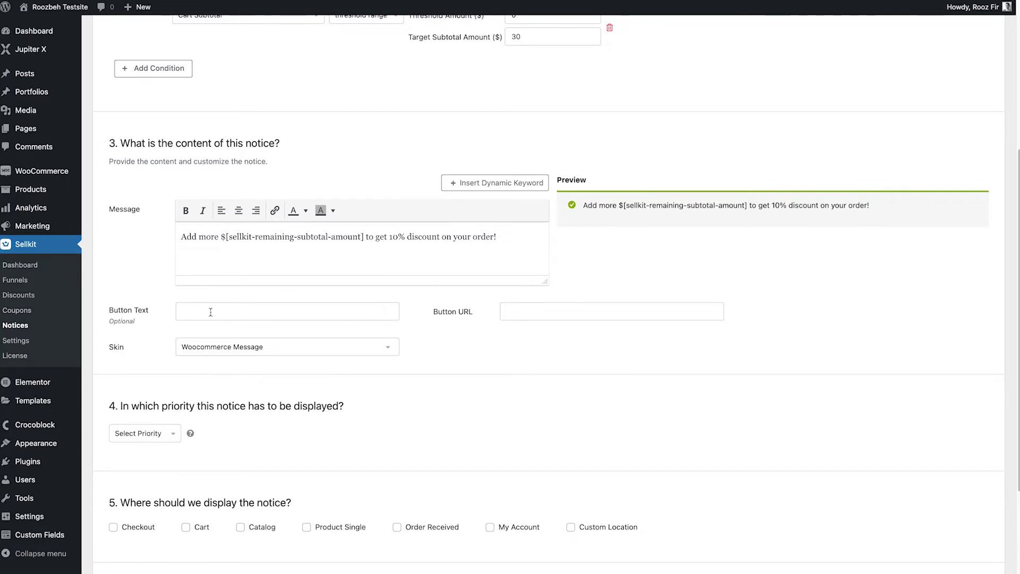
{"action": "left_click", "coordinate": [211, 312]}
{"action": "type", "text": "Continue Shopping"}
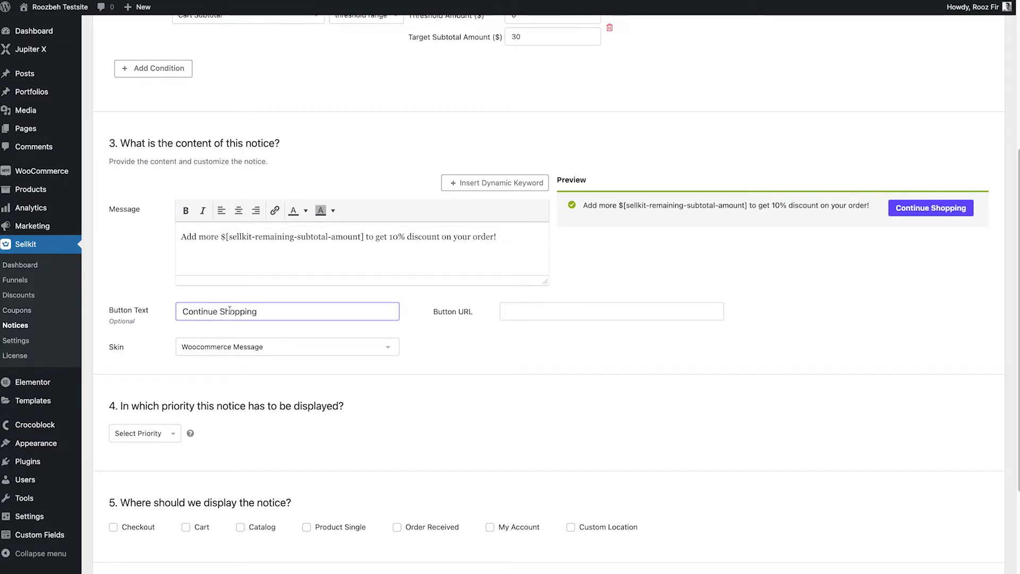
{"action": "scroll", "coordinate": [373, 332], "scroll_direction": "down", "scroll_amount": 2}
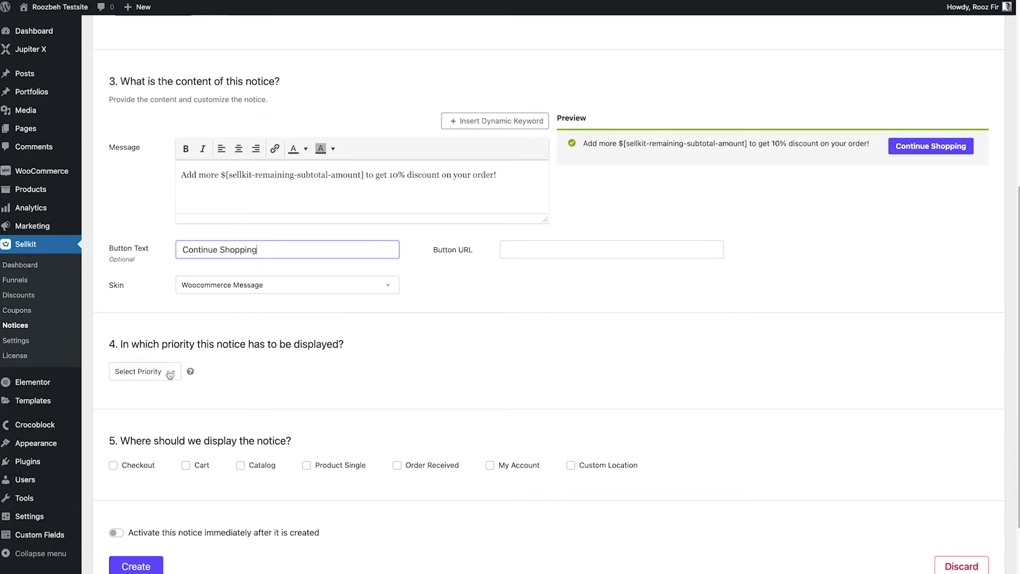
{"action": "scroll", "coordinate": [238, 371], "scroll_direction": "down", "scroll_amount": 2}
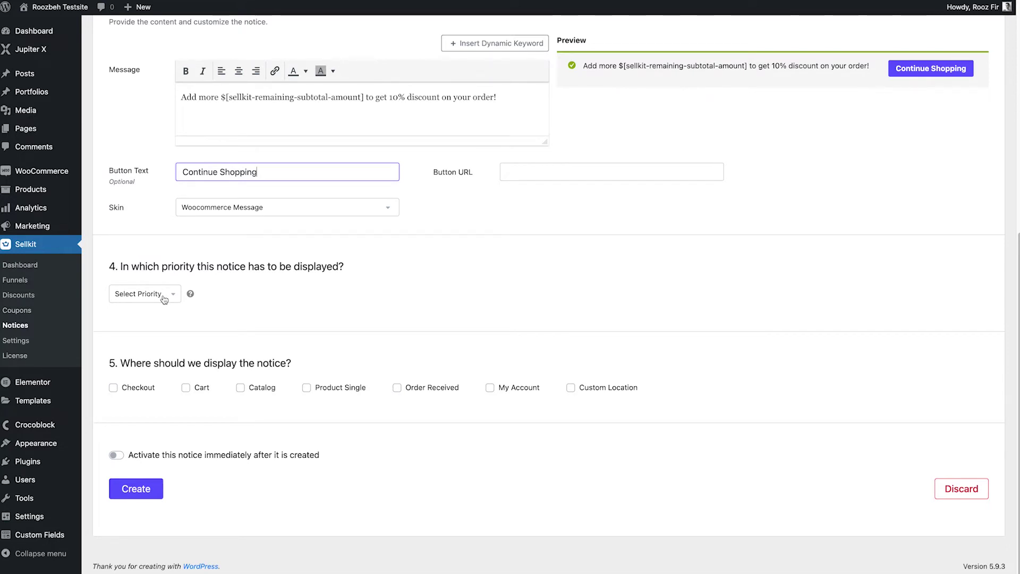
{"action": "left_click", "coordinate": [163, 297]}
{"action": "left_click", "coordinate": [159, 305]}
{"action": "left_click", "coordinate": [236, 319]}
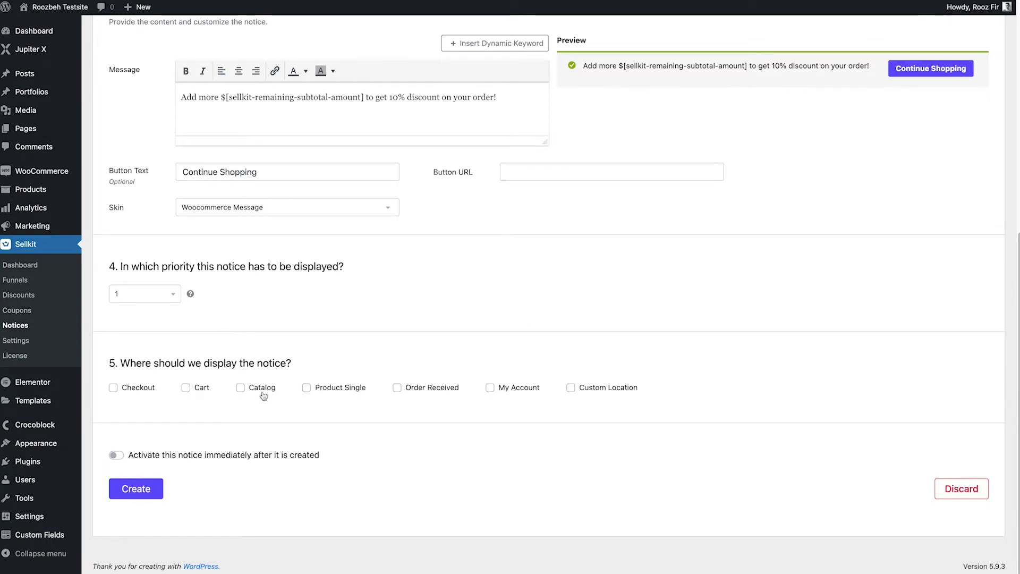
Step: Show the notice on Checkout and Cart, activate it immediately, and create it
{"action": "left_click", "coordinate": [141, 392]}
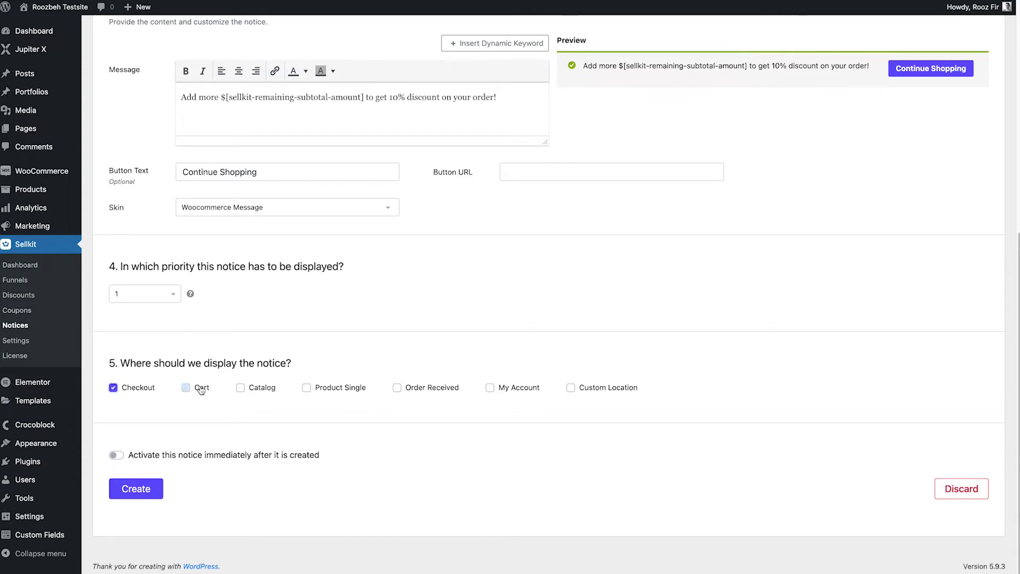
{"action": "left_click", "coordinate": [201, 389]}
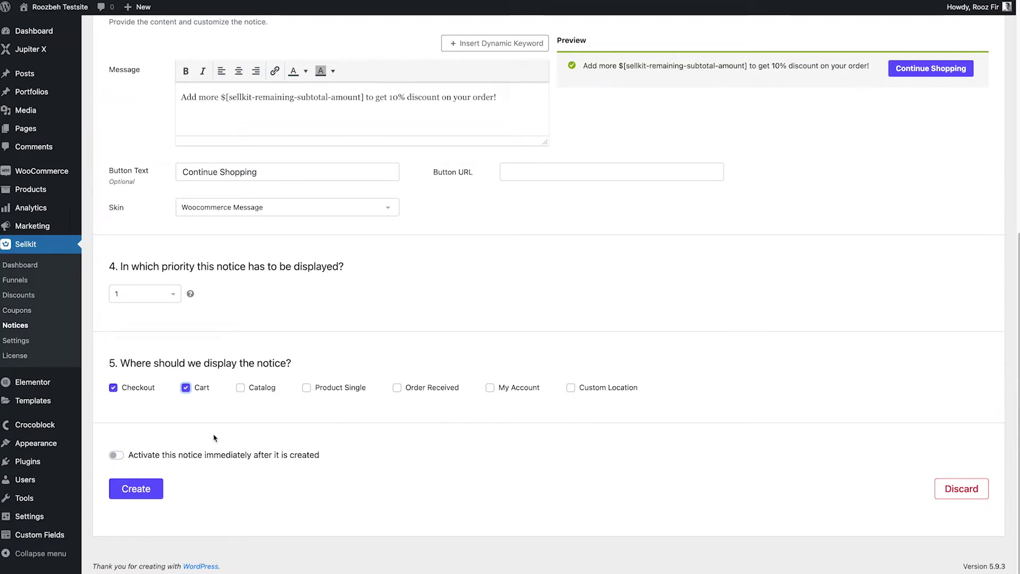
{"action": "left_click", "coordinate": [118, 458]}
{"action": "left_click", "coordinate": [140, 494]}
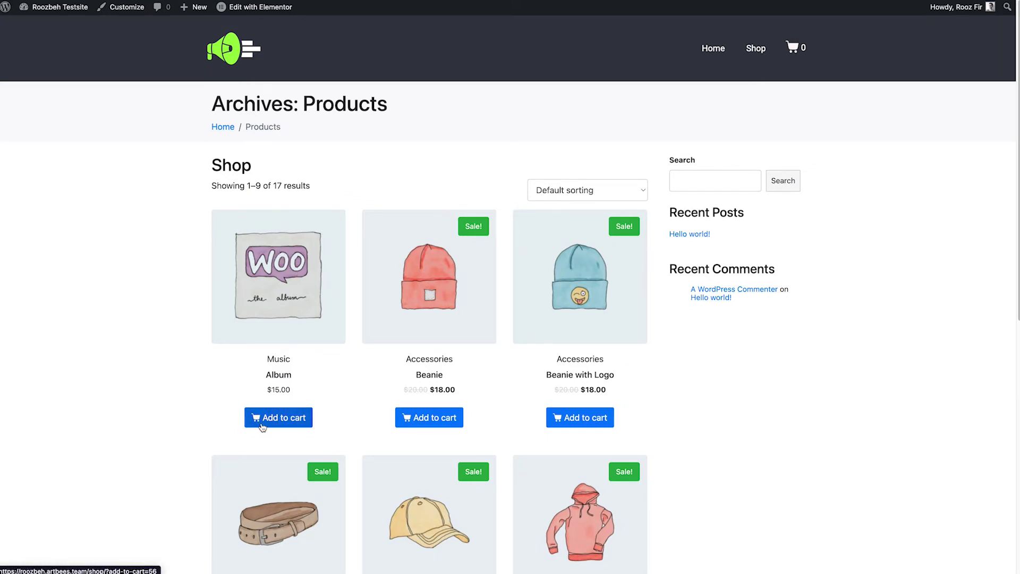
Step: Add the Album to the cart and view the cart showing its $15.00 price
{"action": "left_click", "coordinate": [285, 419]}
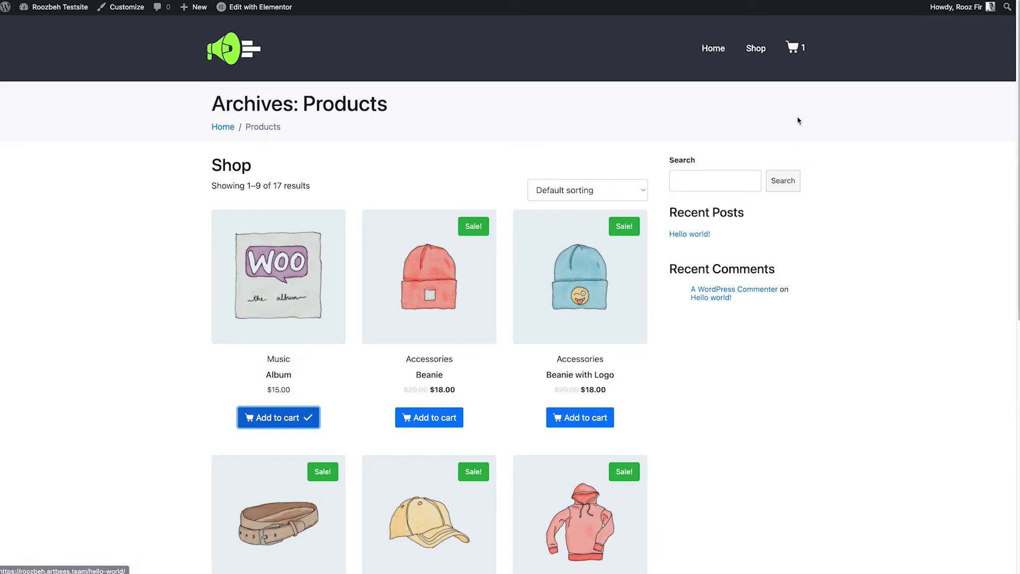
{"action": "left_click", "coordinate": [793, 47]}
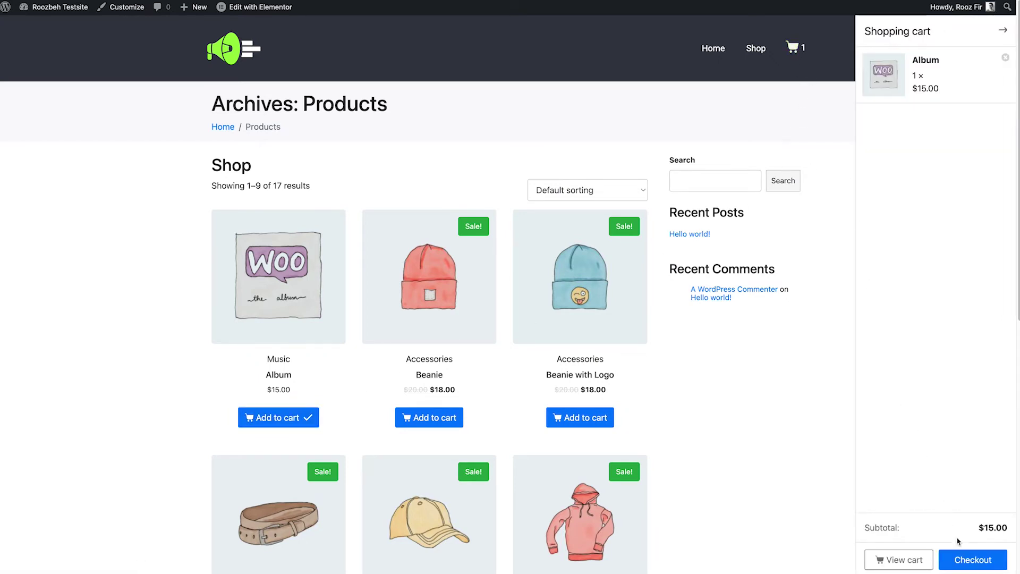
{"action": "left_click", "coordinate": [914, 564]}
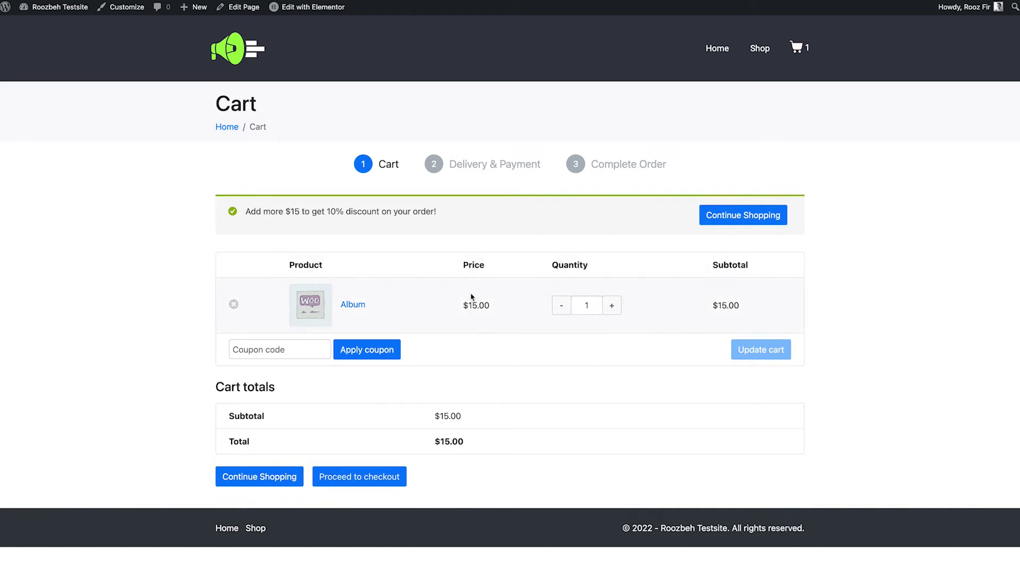
{"action": "left_click_drag", "start_coordinate": [470, 305], "coordinate": [476, 306]}
Step: Add the Beanie from the Shop and proceed to checkout with both items
{"action": "left_click", "coordinate": [760, 53]}
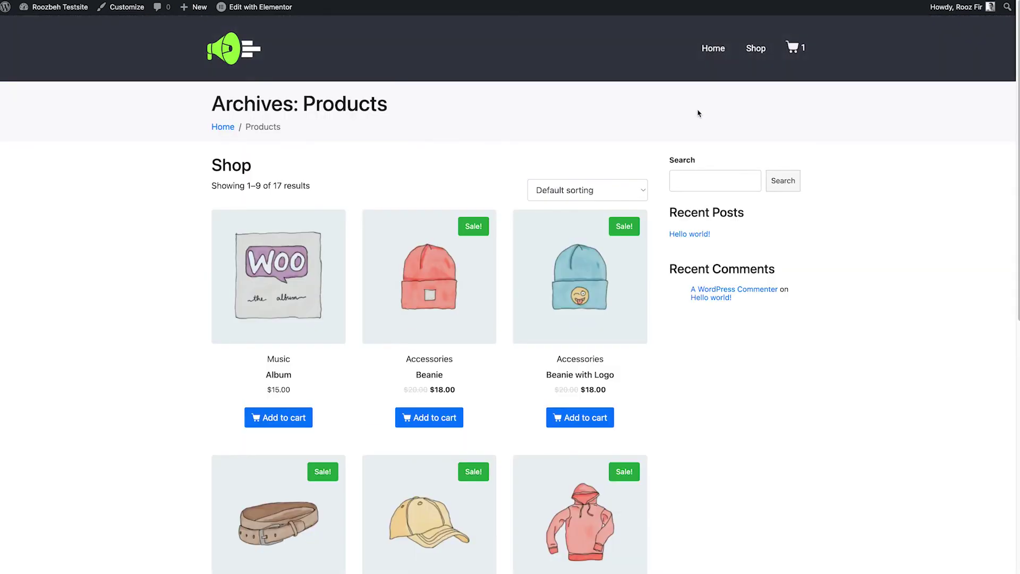
{"action": "left_click", "coordinate": [448, 420]}
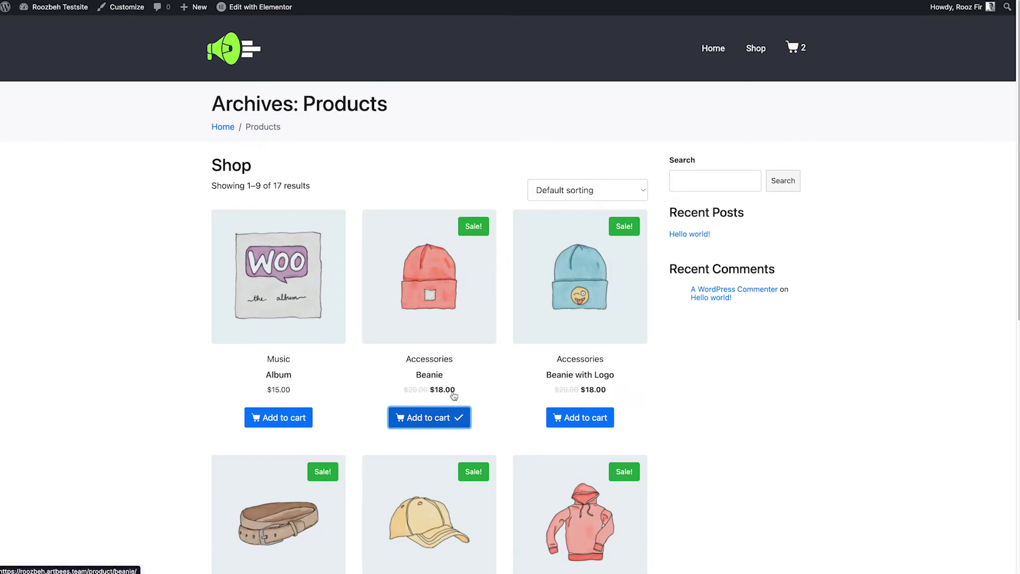
{"action": "left_click", "coordinate": [793, 51]}
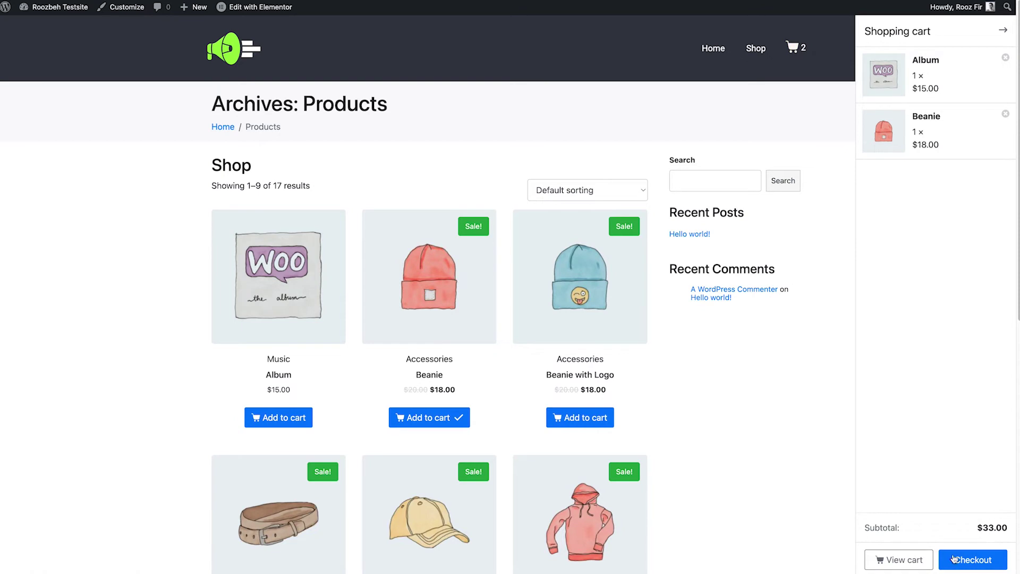
{"action": "left_click", "coordinate": [962, 560]}
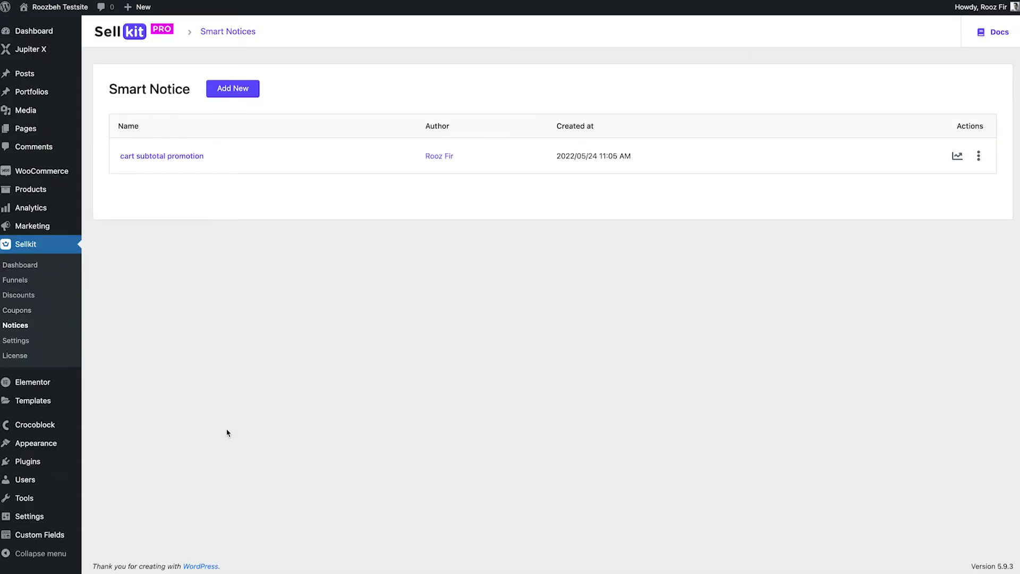
Step: Create a new dynamic discount rule named 'cart subtotal discount'
{"action": "left_click", "coordinate": [17, 298]}
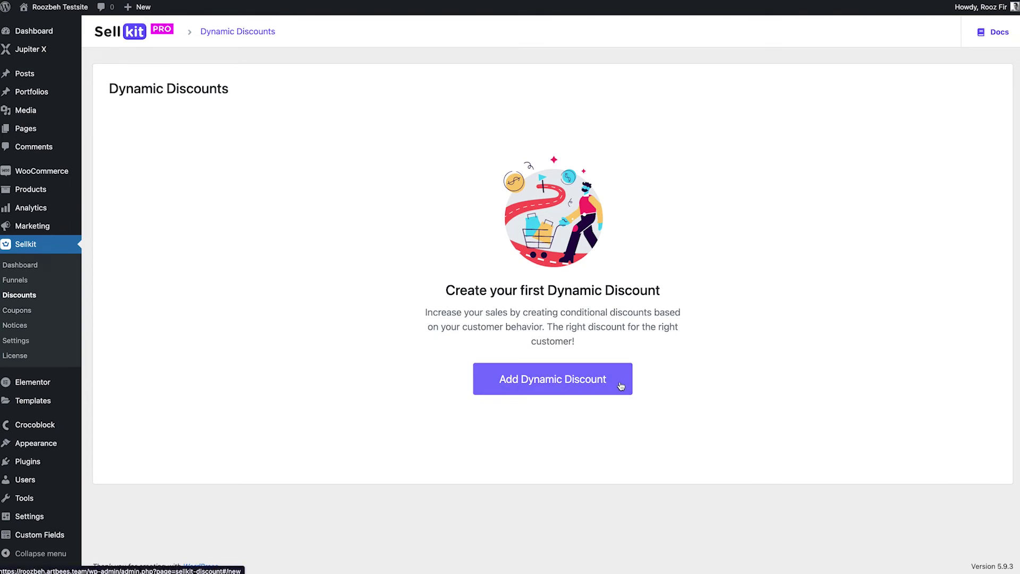
{"action": "left_click", "coordinate": [591, 392]}
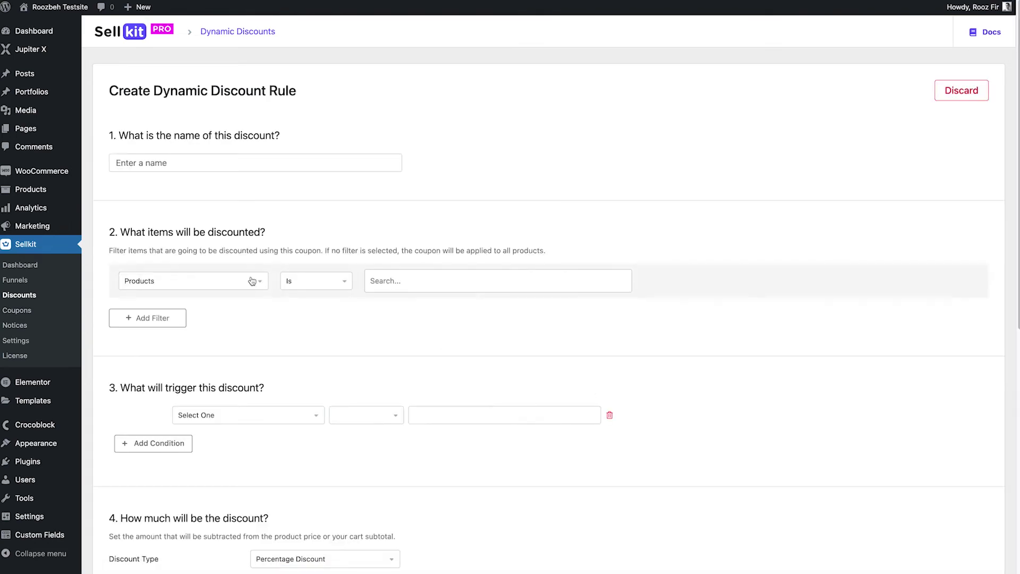
{"action": "left_click", "coordinate": [158, 160]}
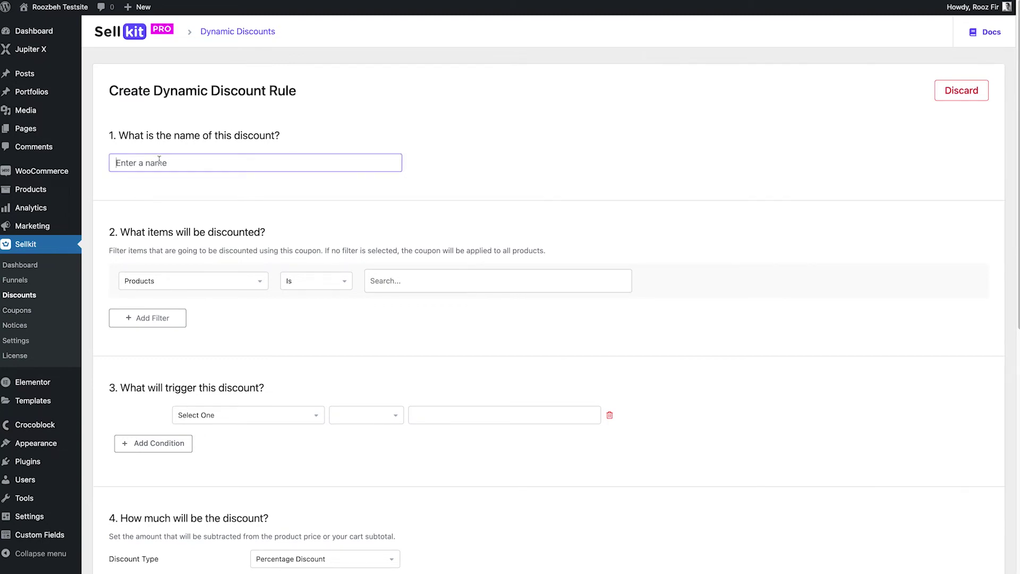
{"action": "type", "text": "cart subtotal discount"}
Step: Keep the discount's item filter set to Products
{"action": "left_click", "coordinate": [229, 283]}
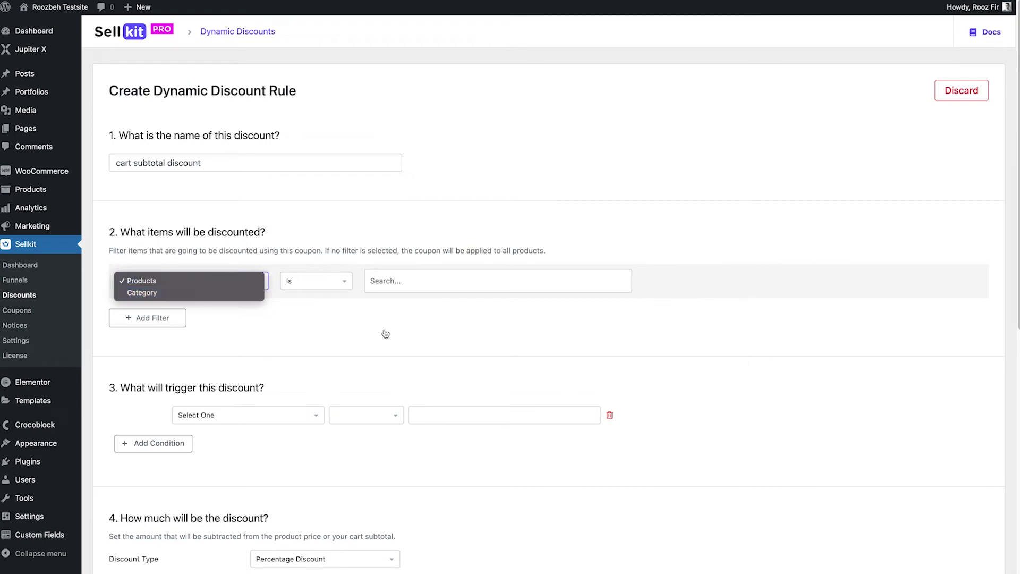
{"action": "left_click", "coordinate": [394, 313]}
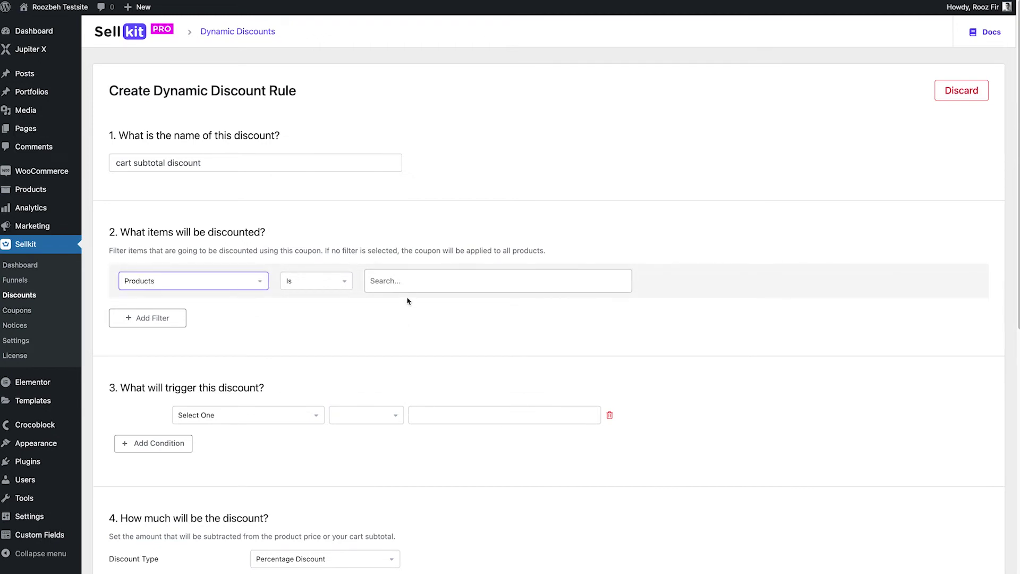
{"action": "left_click", "coordinate": [394, 330]}
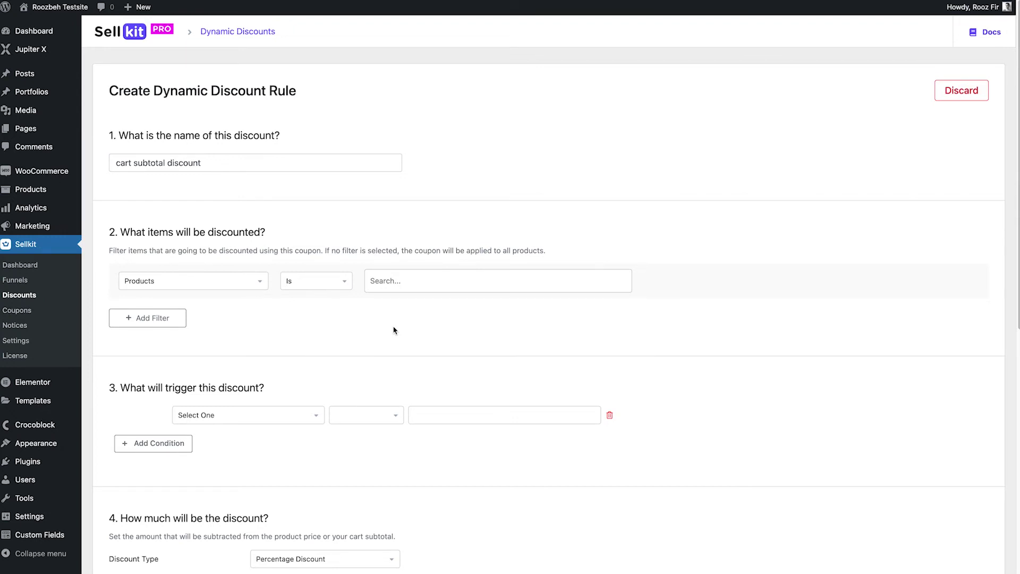
{"action": "scroll", "coordinate": [394, 330], "scroll_direction": "down", "scroll_amount": 4}
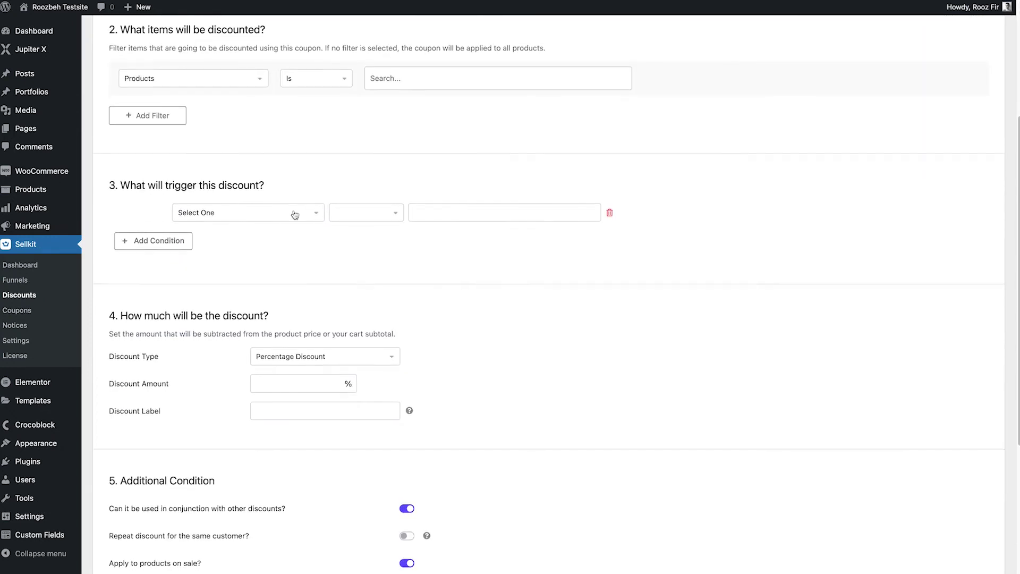
Step: Trigger the discount when the Cart Subtotal is greater than 30
{"action": "scroll", "coordinate": [295, 214], "scroll_direction": "down", "scroll_amount": 2}
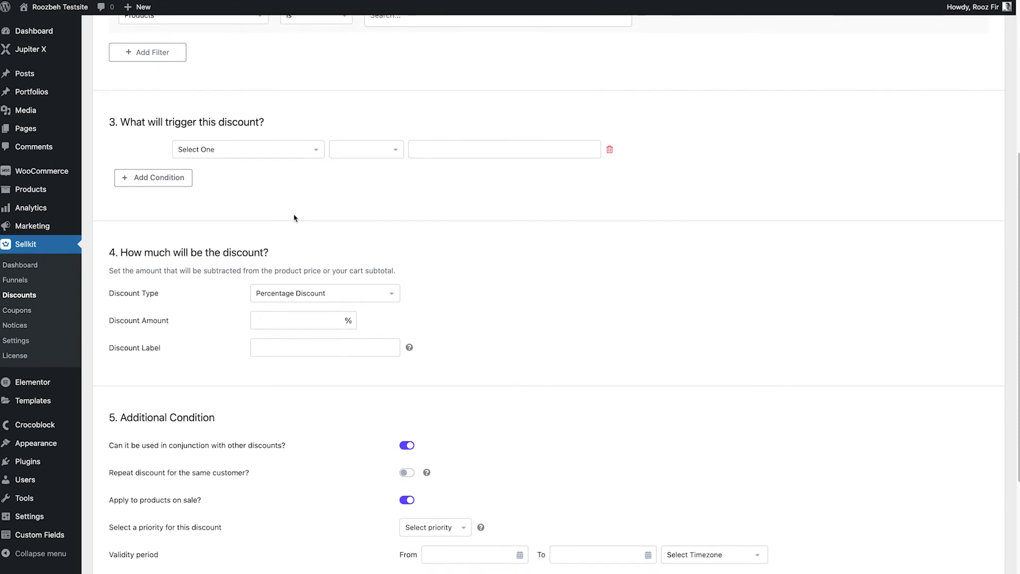
{"action": "left_click", "coordinate": [302, 150]}
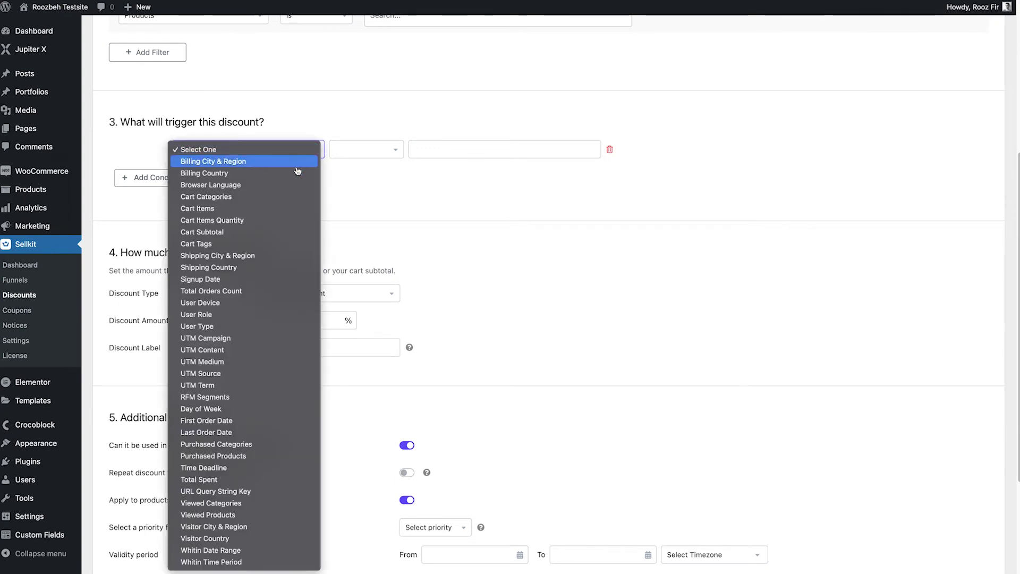
{"action": "left_click", "coordinate": [291, 236]}
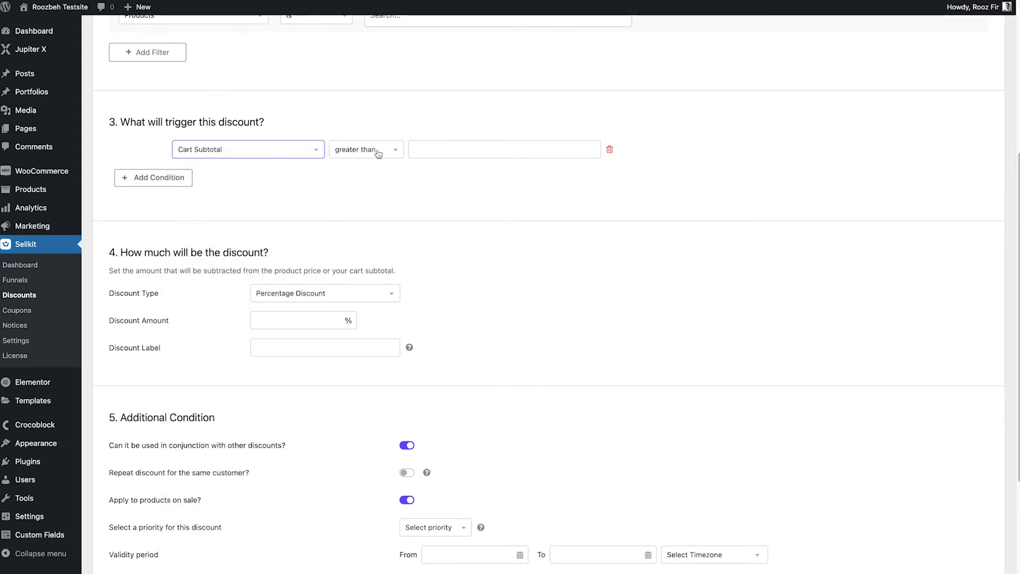
{"action": "left_click", "coordinate": [442, 150]}
{"action": "type", "text": "30"}
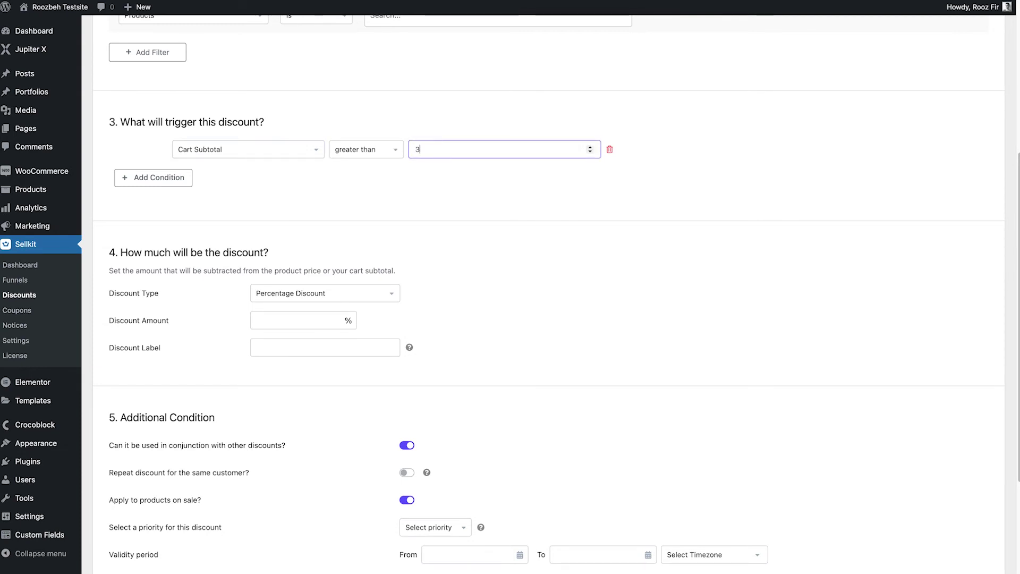
{"action": "left_click", "coordinate": [450, 171]}
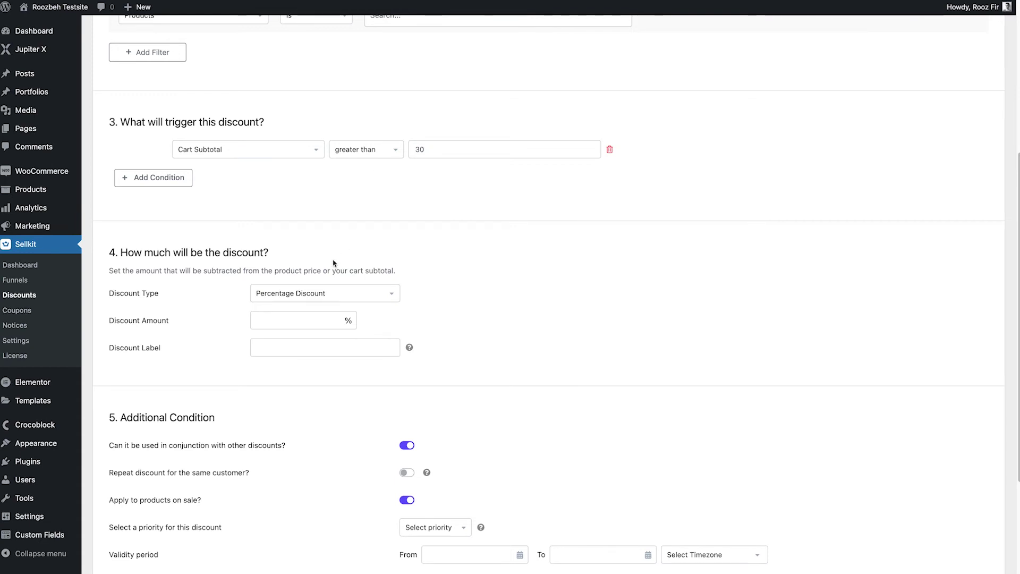
Step: Give a 10% Percentage Discount labelled 'Carts above $30'
{"action": "left_click", "coordinate": [338, 296]}
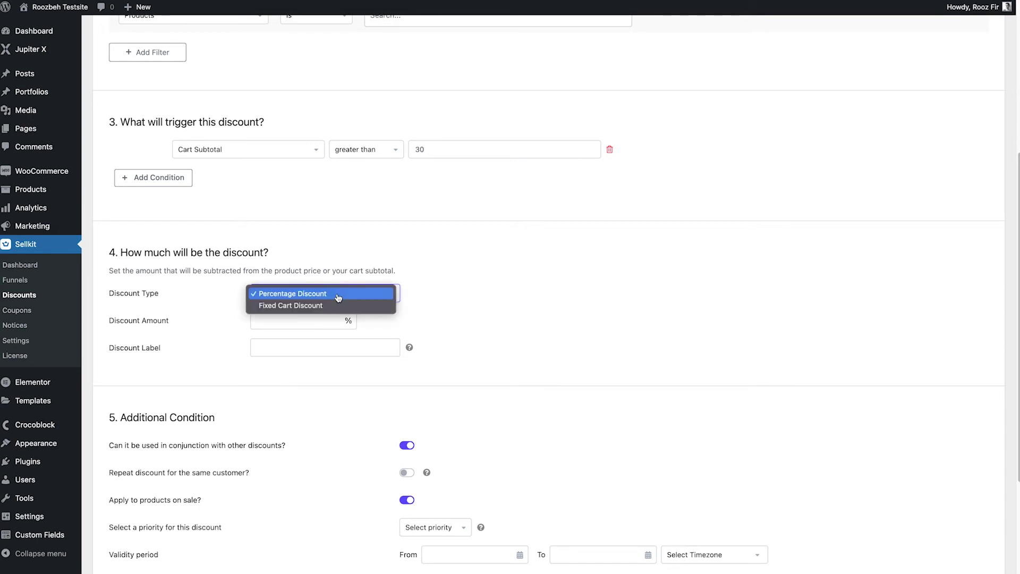
{"action": "left_click", "coordinate": [335, 294]}
{"action": "left_click", "coordinate": [324, 319]}
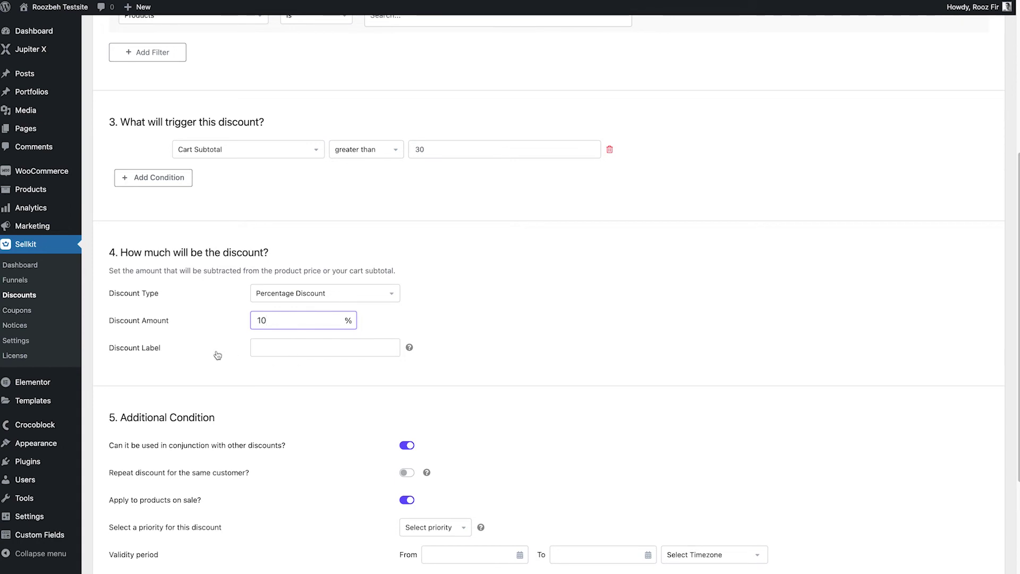
{"action": "left_click", "coordinate": [276, 345]}
{"action": "type", "text": "Cart"}
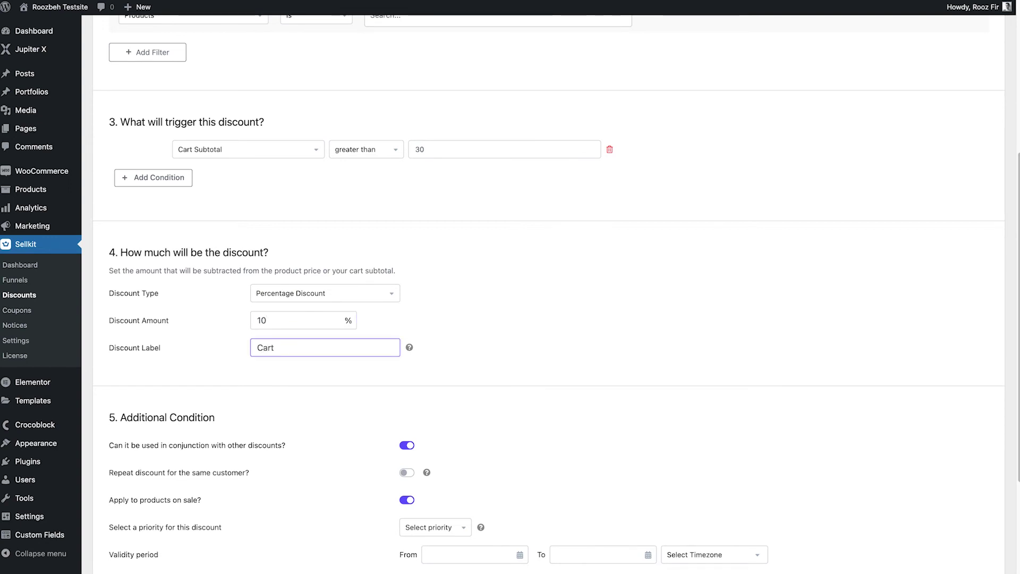
{"action": "type", "text": "s above $30"}
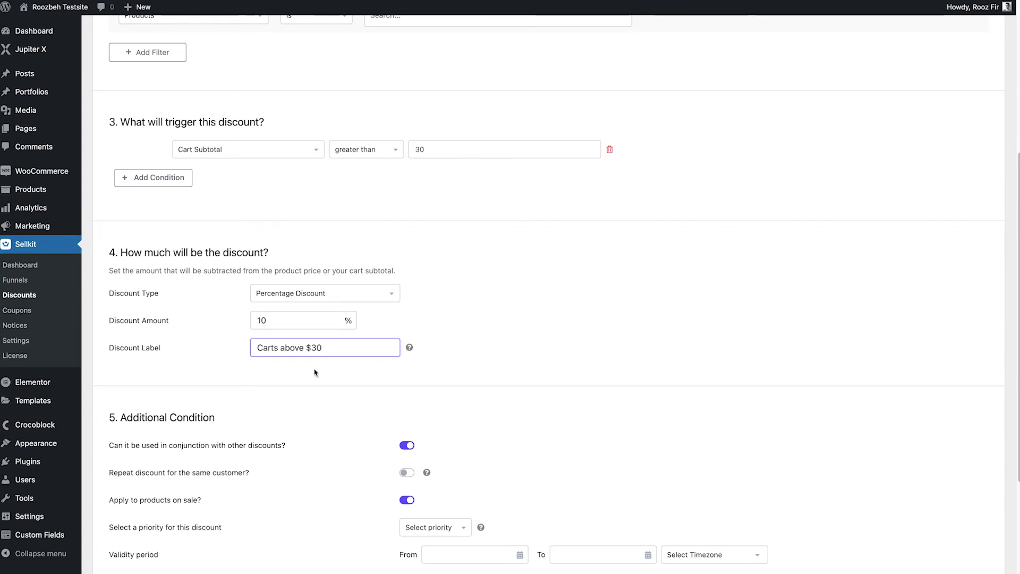
{"action": "scroll", "coordinate": [353, 366], "scroll_direction": "down", "scroll_amount": 2}
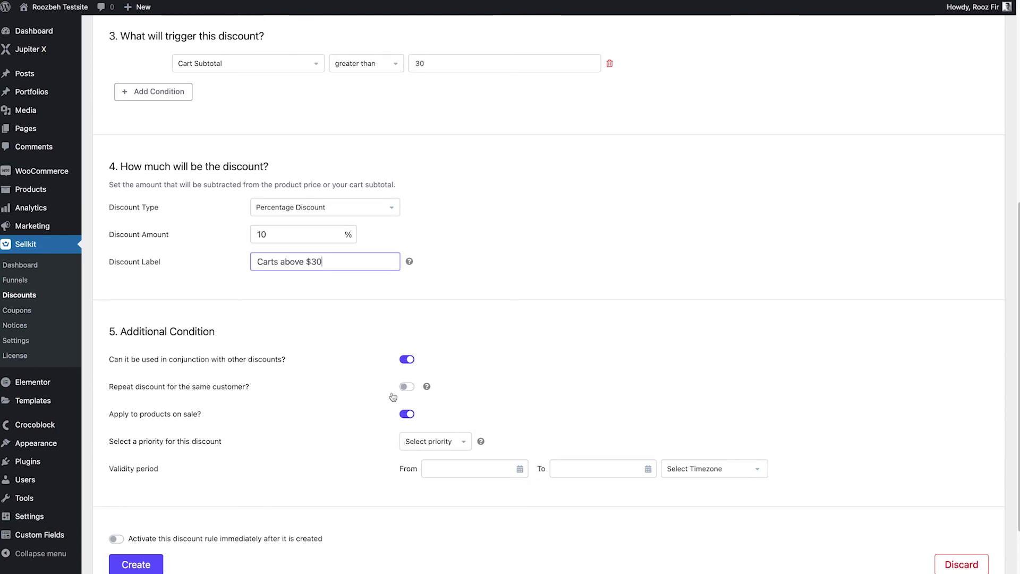
Step: Enable repeat discount, set priority 1, activate the rule, and create it
{"action": "left_click", "coordinate": [407, 387]}
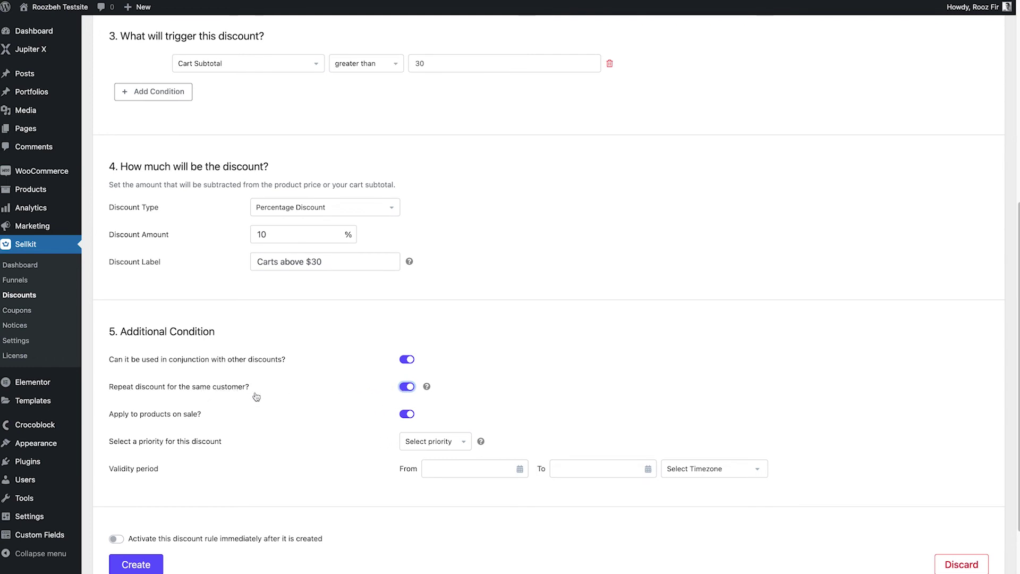
{"action": "left_click", "coordinate": [425, 446]}
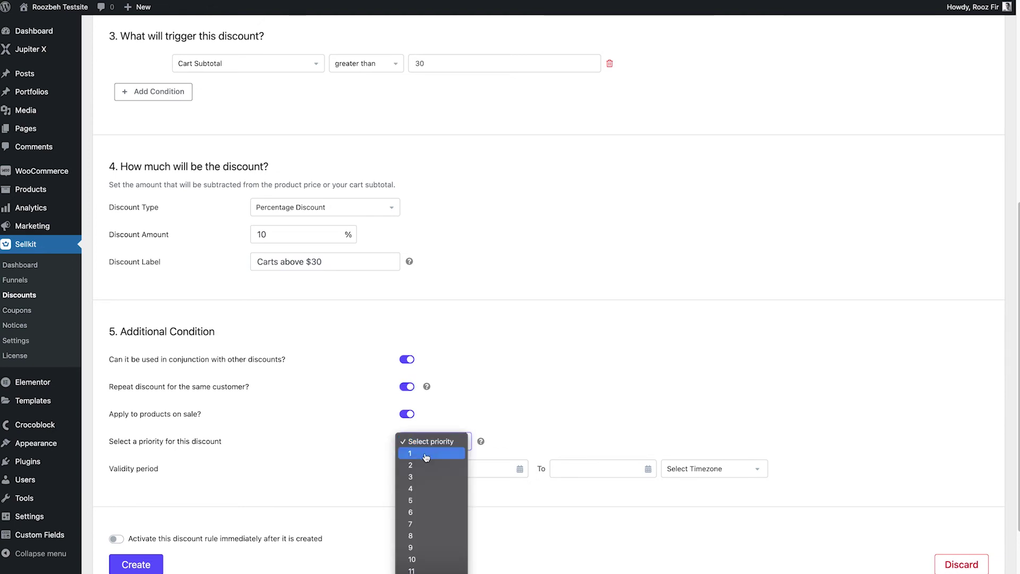
{"action": "left_click", "coordinate": [424, 455]}
{"action": "scroll", "coordinate": [340, 444], "scroll_direction": "down", "scroll_amount": 3}
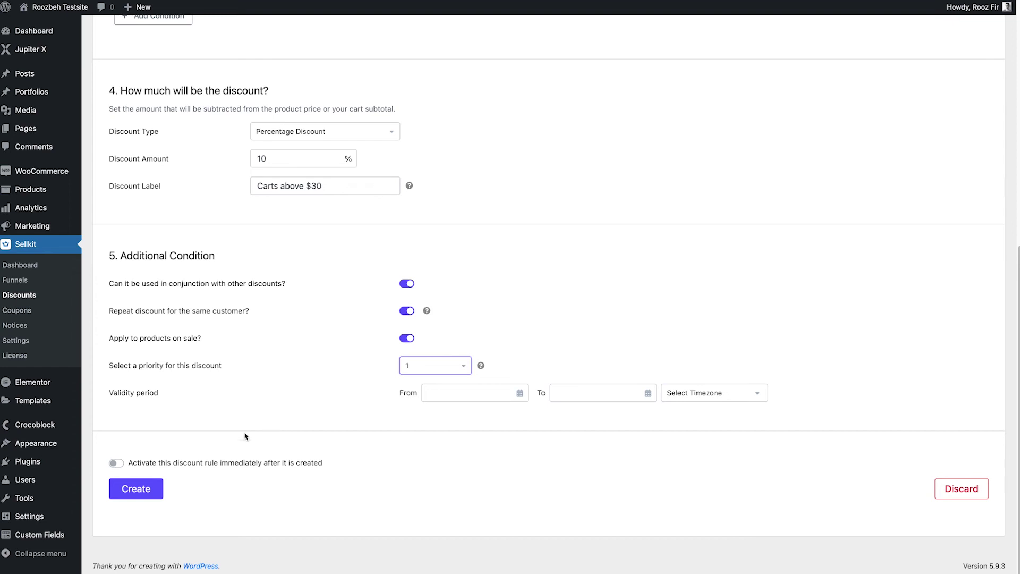
{"action": "left_click", "coordinate": [117, 464]}
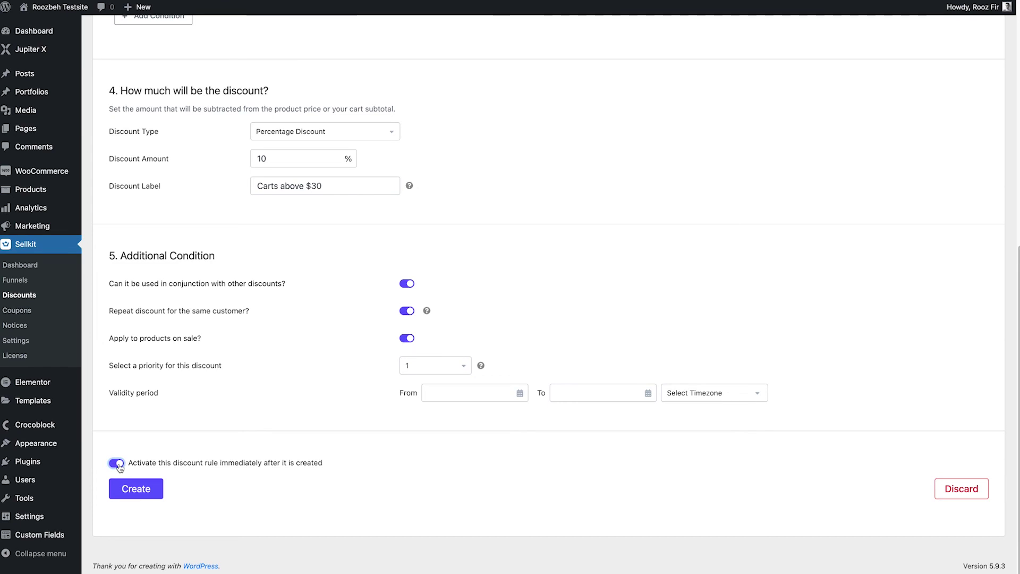
{"action": "left_click", "coordinate": [135, 484]}
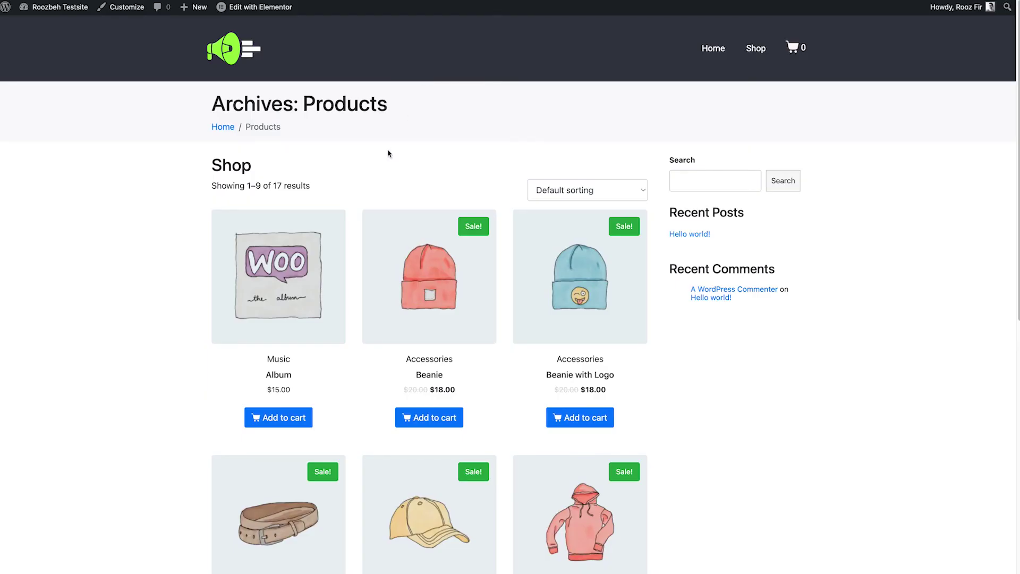
Step: Add the Album to the cart and check the checkout page with it alone
{"action": "left_click", "coordinate": [285, 426]}
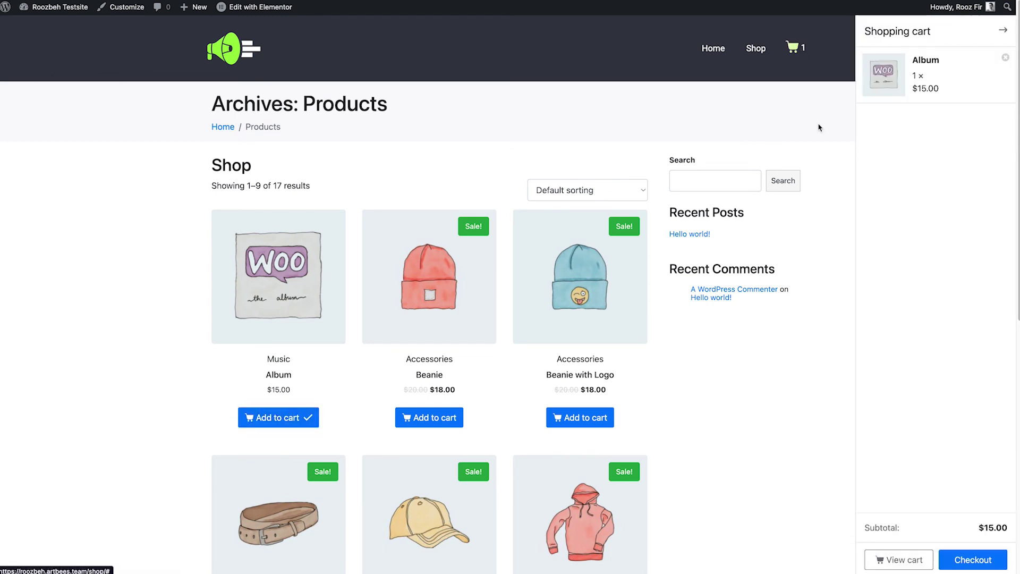
{"action": "left_click", "coordinate": [989, 562]}
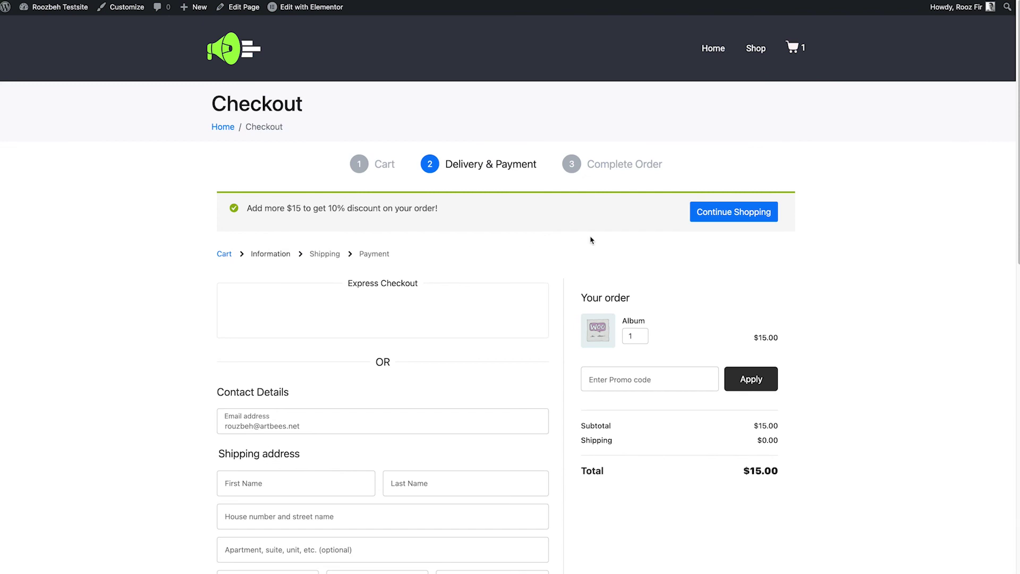
{"action": "left_click", "coordinate": [758, 52]}
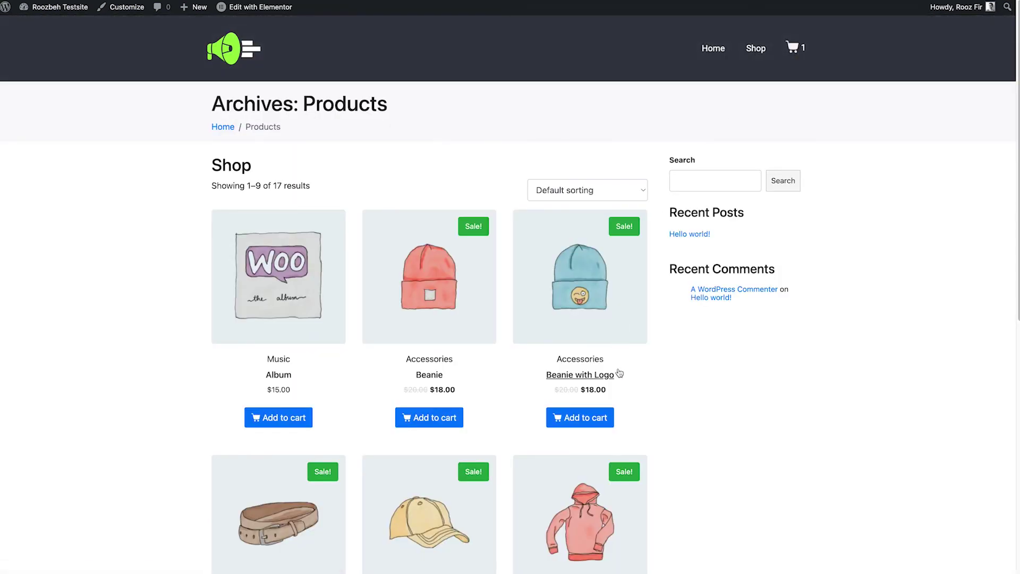
Step: Add the Belt and check out, where 'Carts above $30' takes −$7.00 for a $63.00 total
{"action": "scroll", "coordinate": [619, 372], "scroll_direction": "down", "scroll_amount": 2}
{"action": "scroll", "coordinate": [619, 373], "scroll_direction": "down", "scroll_amount": 2}
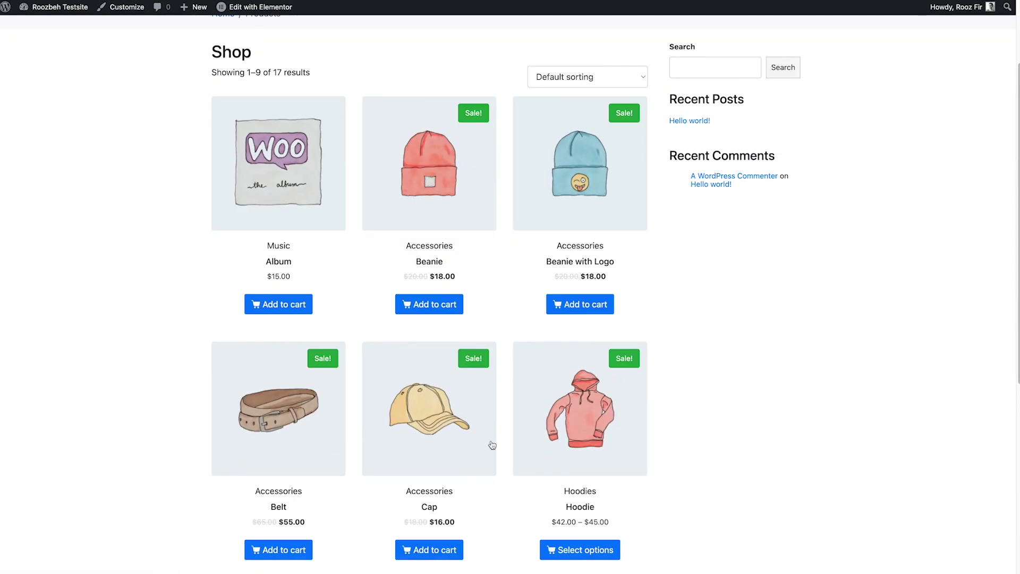
{"action": "left_click", "coordinate": [293, 550]}
{"action": "left_click", "coordinate": [285, 552]}
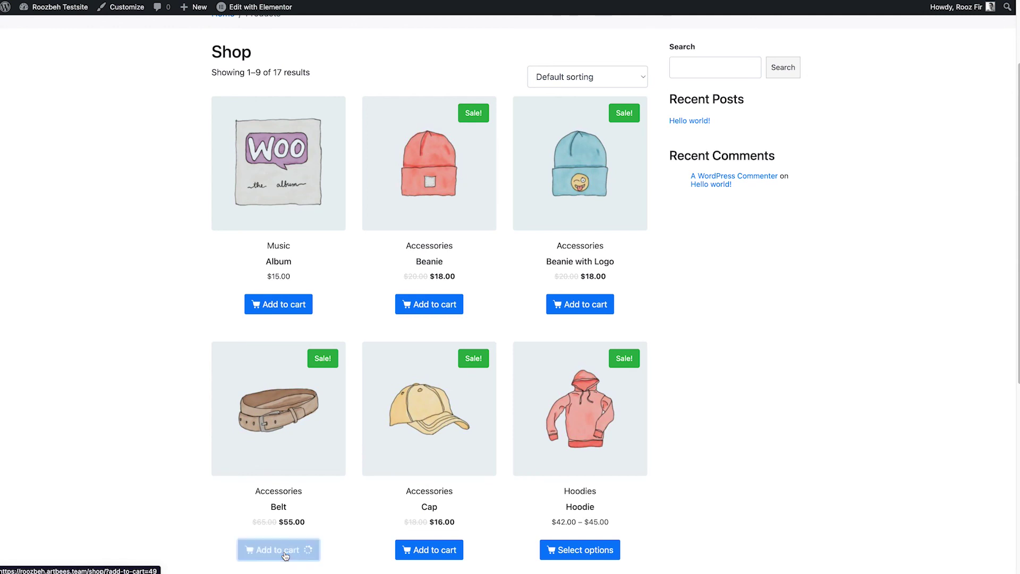
{"action": "scroll", "coordinate": [372, 523], "scroll_direction": "up", "scroll_amount": 2}
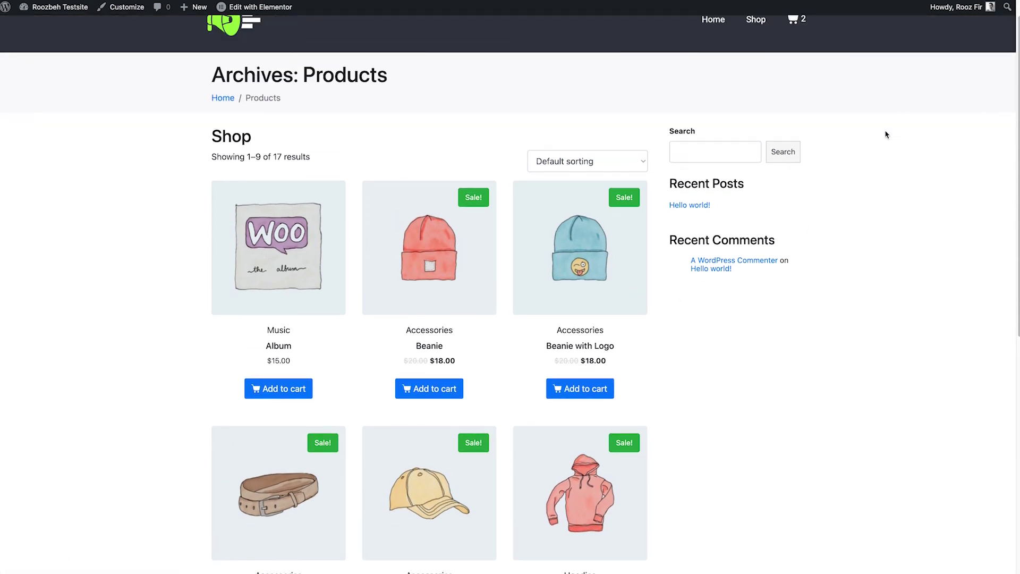
{"action": "scroll", "coordinate": [872, 107], "scroll_direction": "up", "scroll_amount": 1}
{"action": "left_click", "coordinate": [793, 48]}
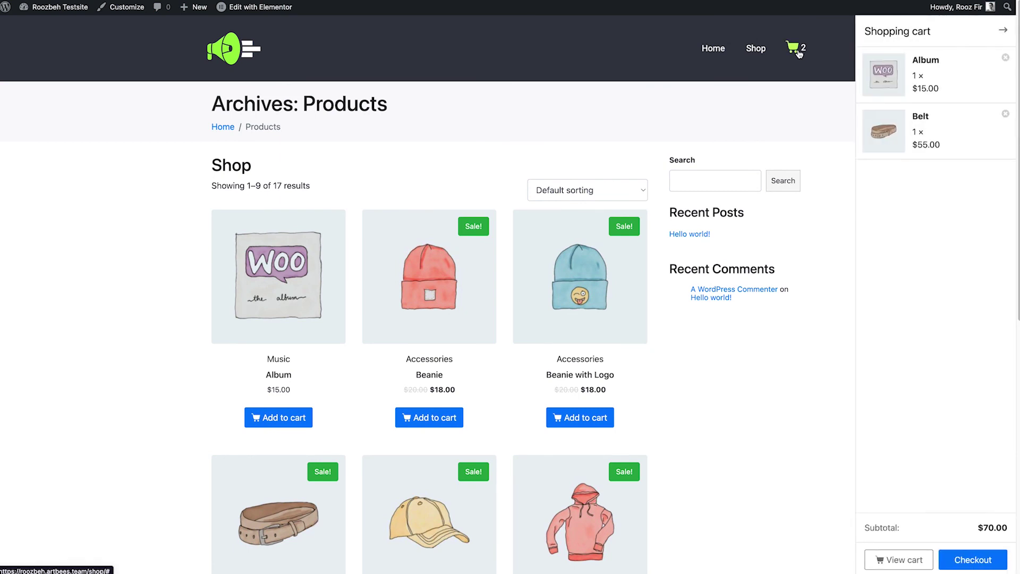
{"action": "left_click", "coordinate": [976, 560]}
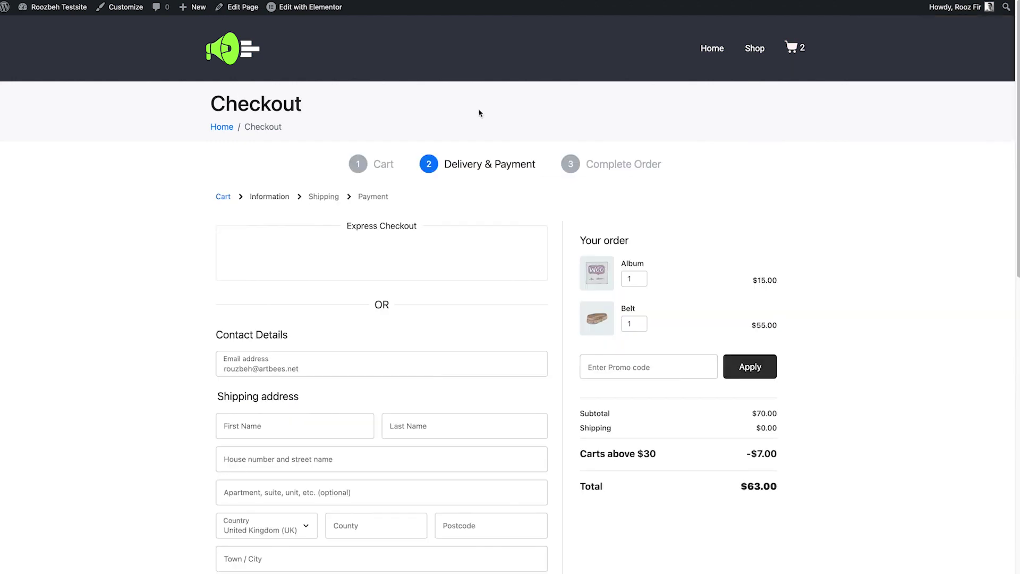